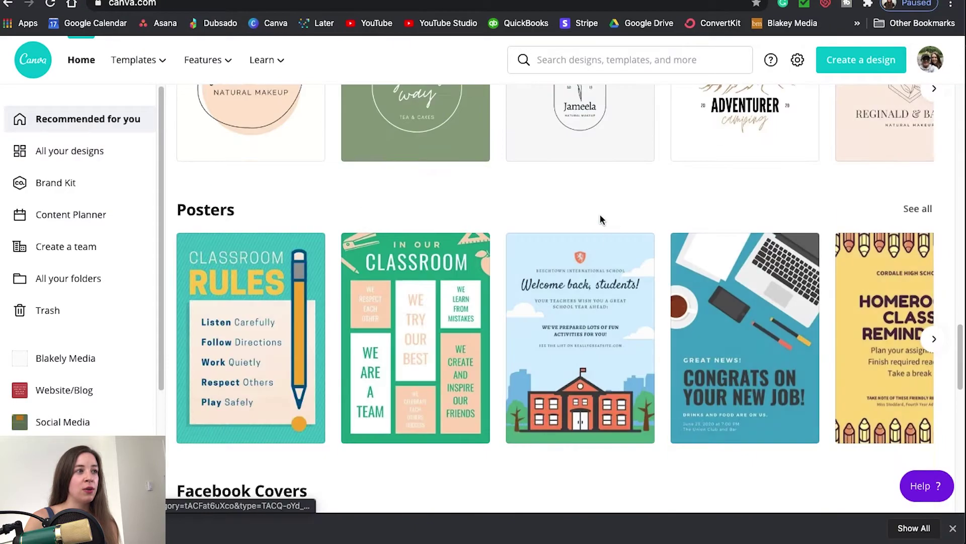
Browse the full collection of logo templates and open the "Weston's Downtown" money changer logo for editing
left_click(917, 227)
scroll(760, 166, "down", 1)
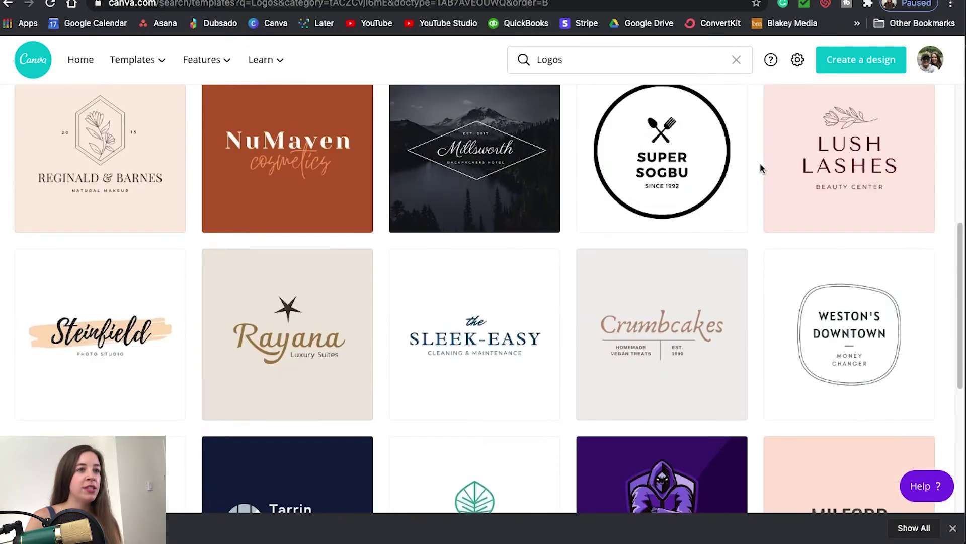
scroll(760, 162, "down", 1)
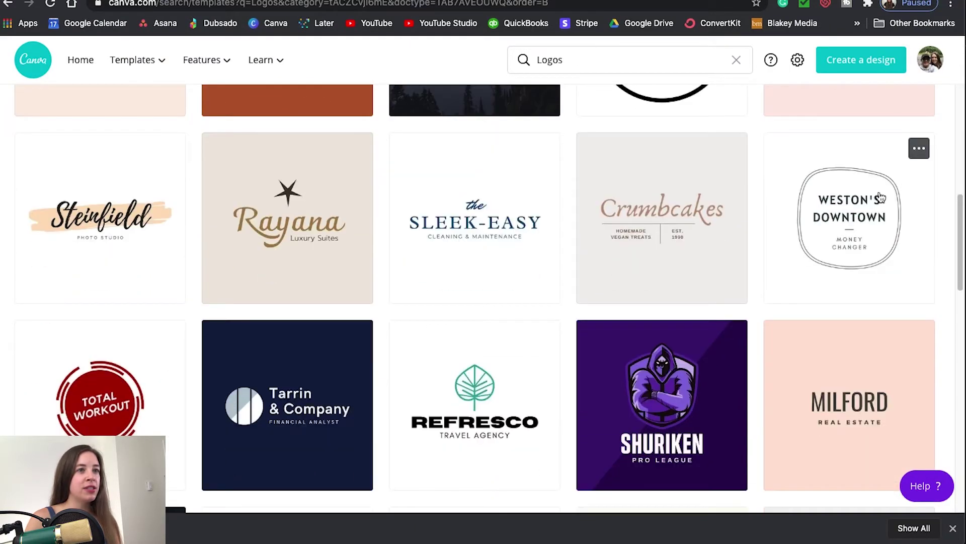
left_click(866, 197)
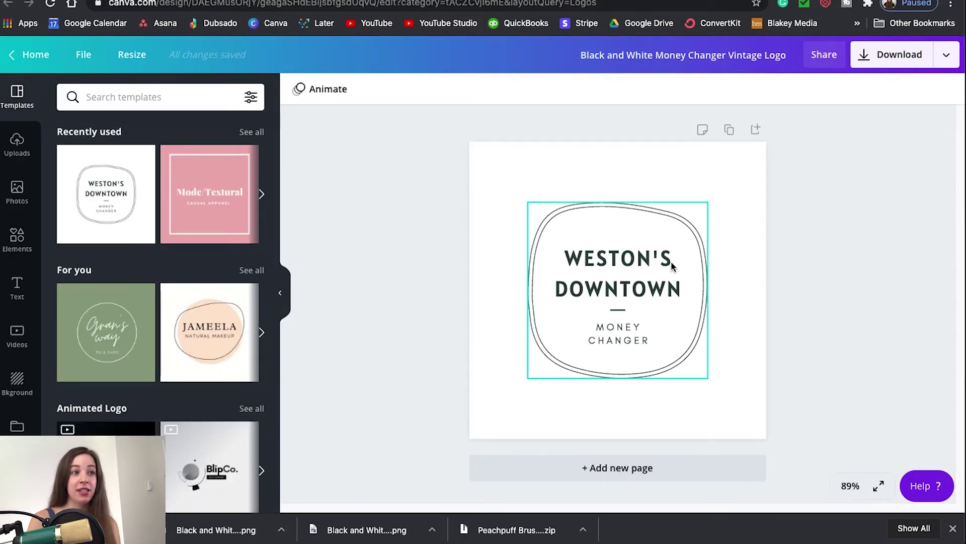
Add a second page and apply the pink "Mode/Textural" casual apparel logo template to it
left_click(627, 472)
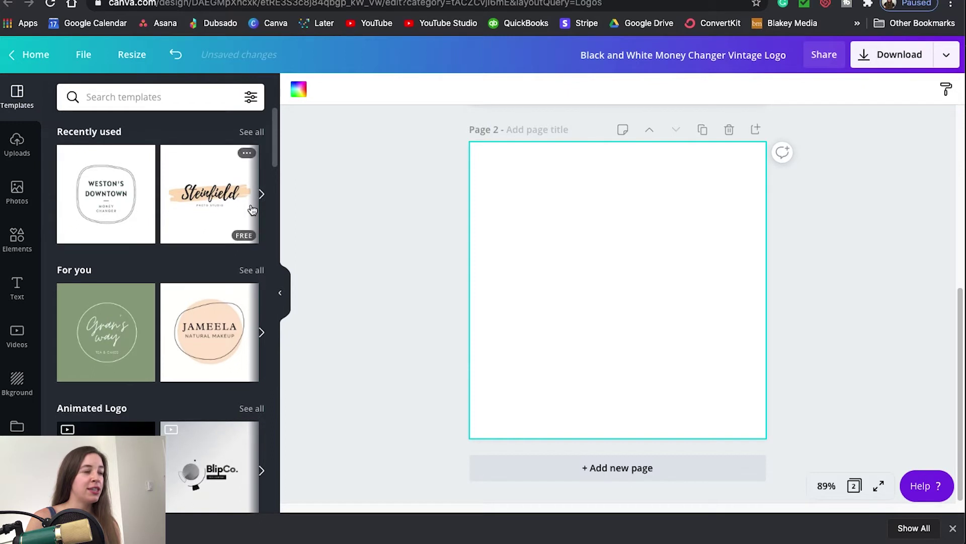
scroll(225, 272, "down", 2)
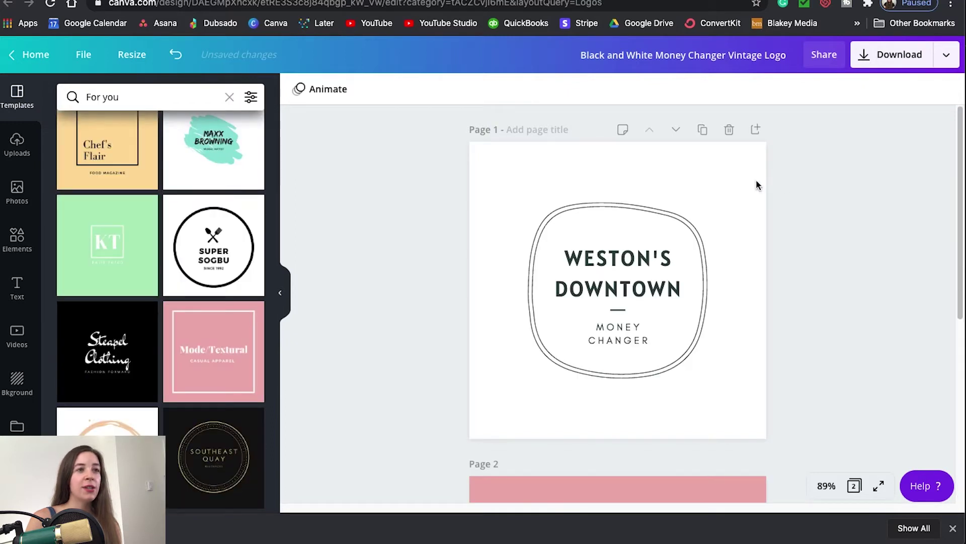
Compare the white-background logo on page 1 with the pink-background logo on page 2, checking how each background is built
left_click(741, 173)
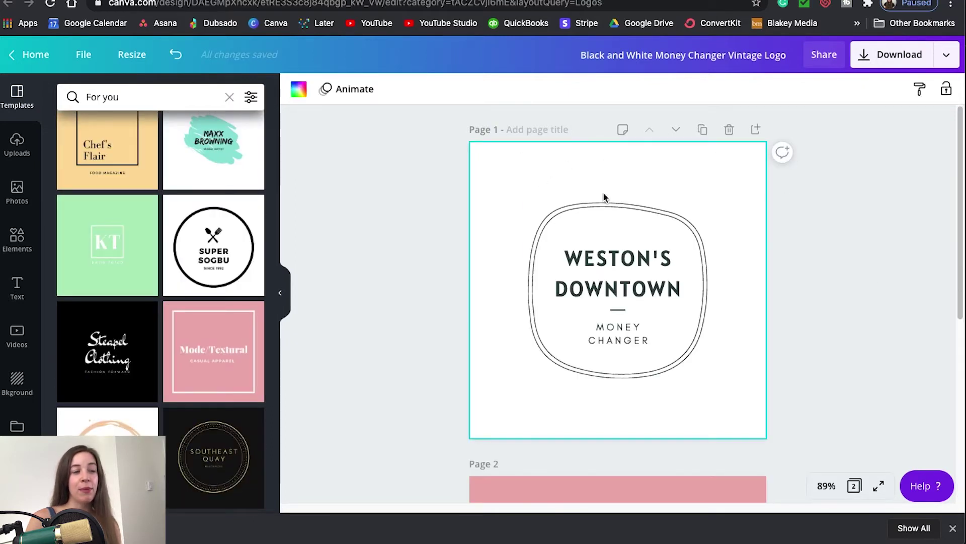
left_click(841, 271)
scroll(840, 272, "down", 5)
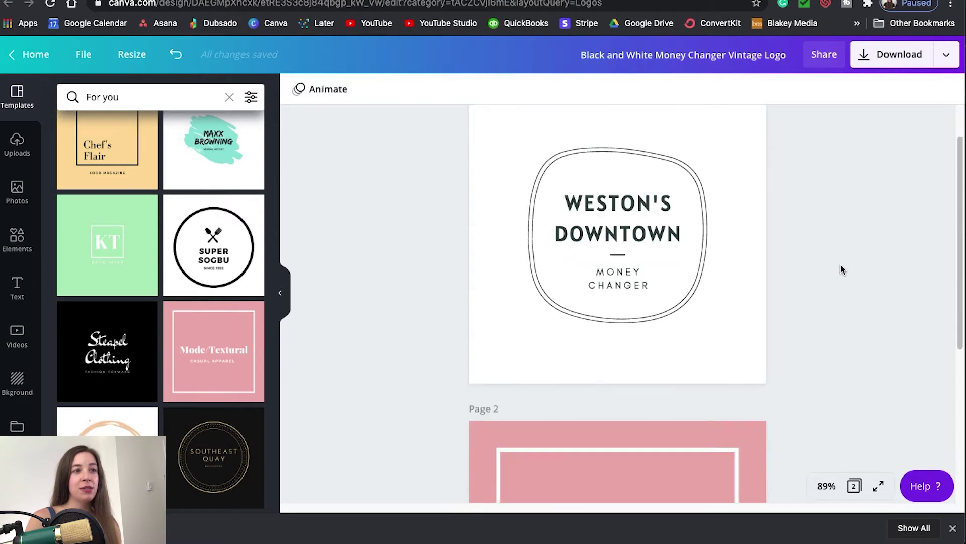
left_click(728, 219)
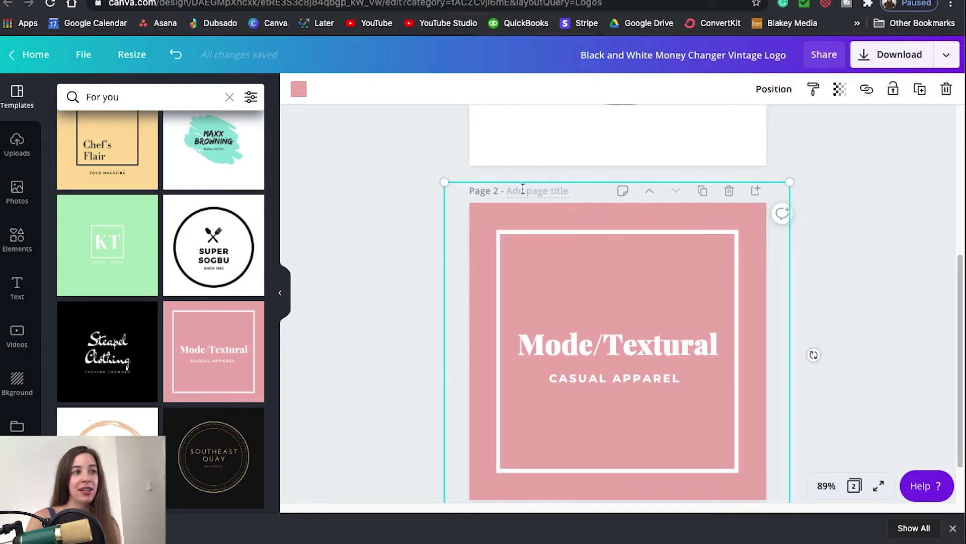
left_click(779, 229)
left_click(747, 214)
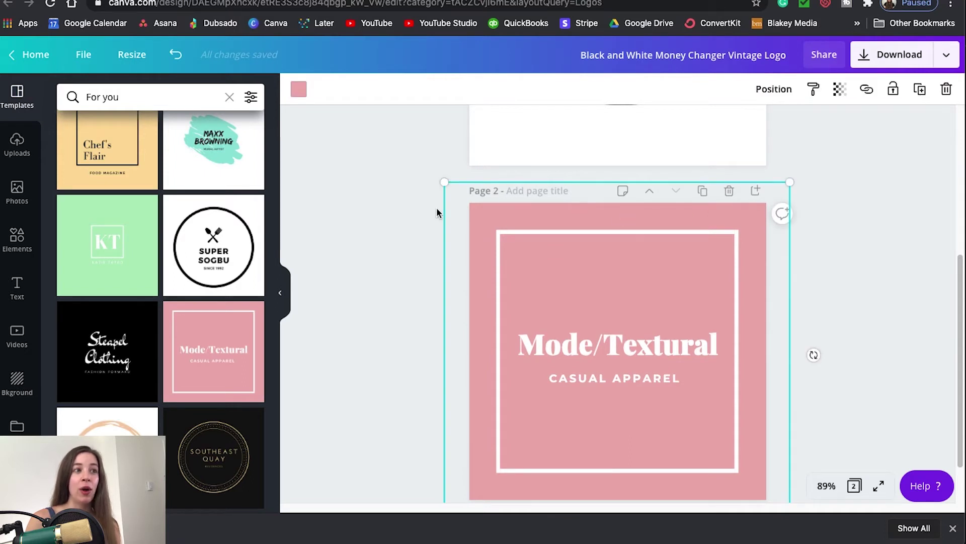
scroll(589, 292, "up", 1)
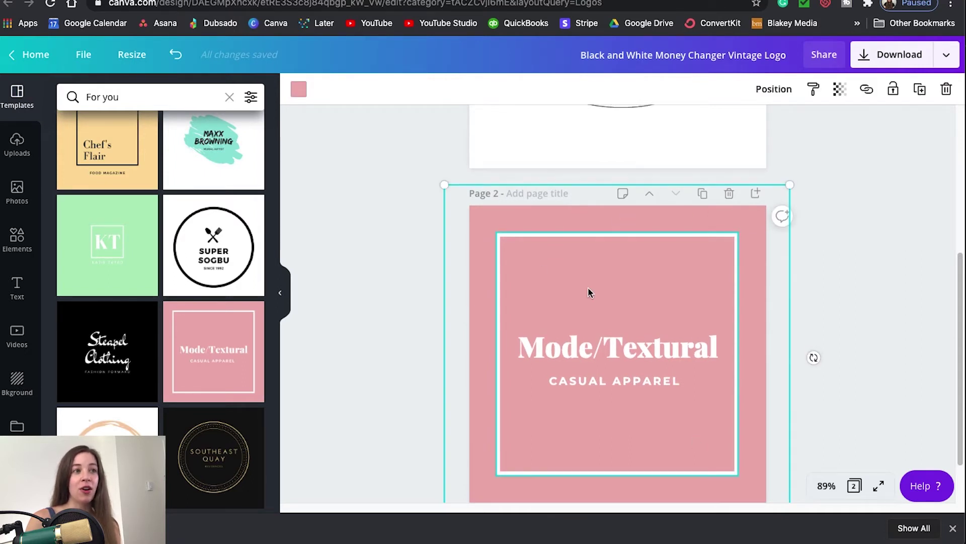
scroll(588, 292, "up", 5)
left_click(760, 168)
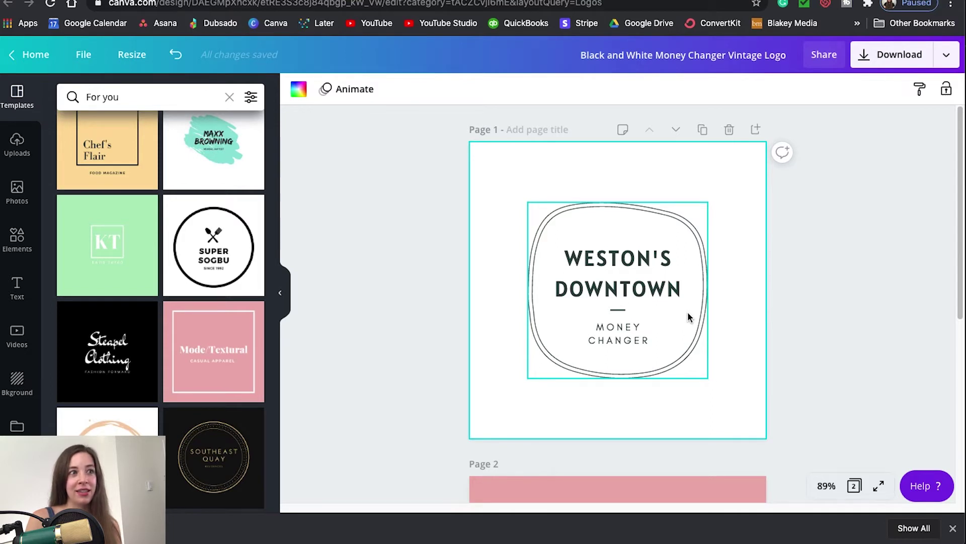
scroll(796, 262, "down", 5)
Delete the pink background shape on page 2 and recolor the square frame with the slate blue Blakely Media brand color
left_click(748, 170)
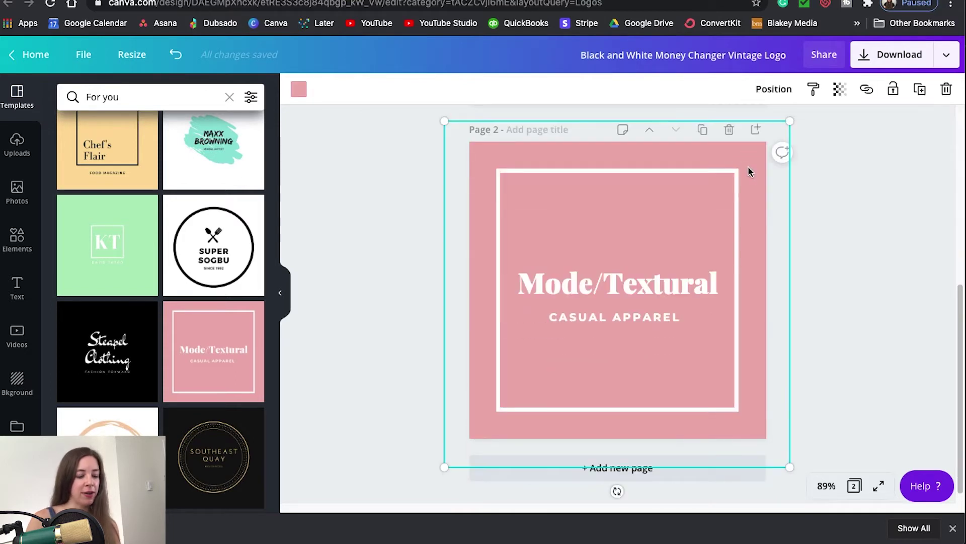
key("Delete")
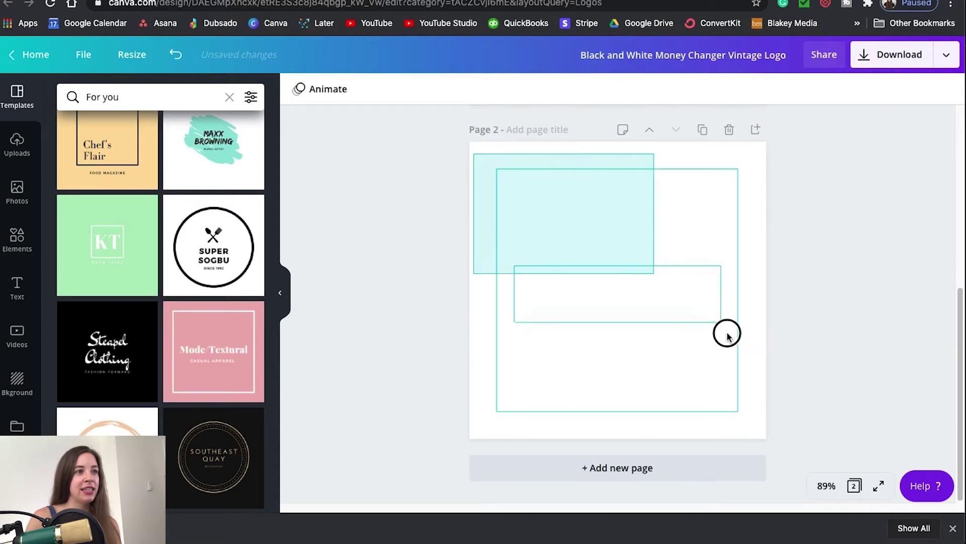
left_click(654, 276)
left_click(787, 258)
left_click(668, 211)
left_click(302, 93)
left_click(249, 290)
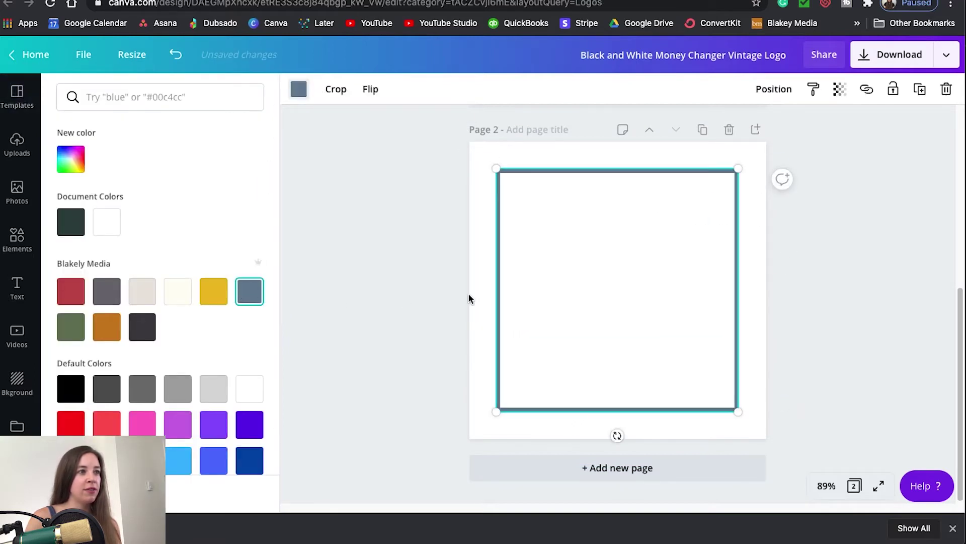
Recolor the "Mode/Textural" name and "CASUAL APPAREL" tagline with the same slate blue brand color
left_click(594, 271)
left_click(466, 89)
left_click(252, 287)
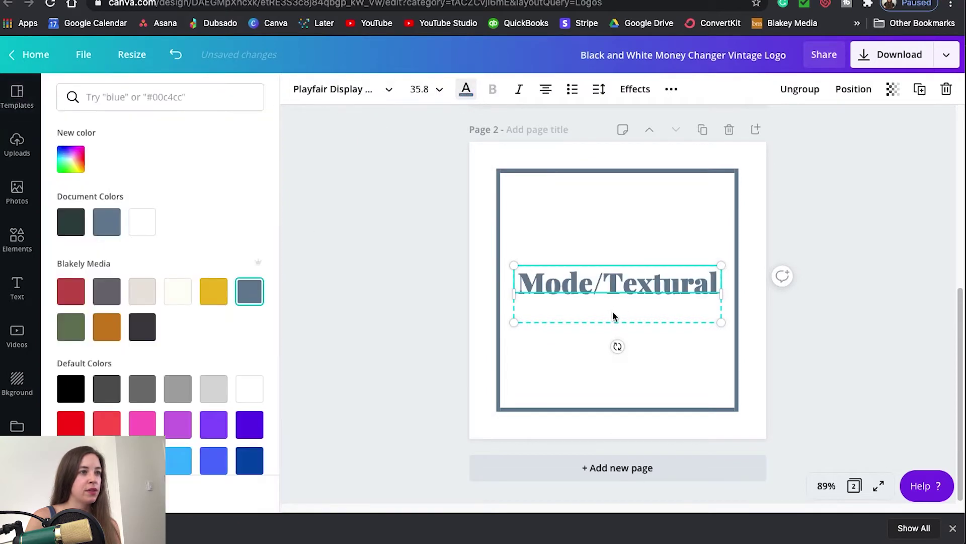
left_click(613, 316)
left_click(843, 235)
Ungroup the elements of the "Weston's Downtown" logo on page 1
scroll(842, 231, "up", 5)
left_click(611, 342)
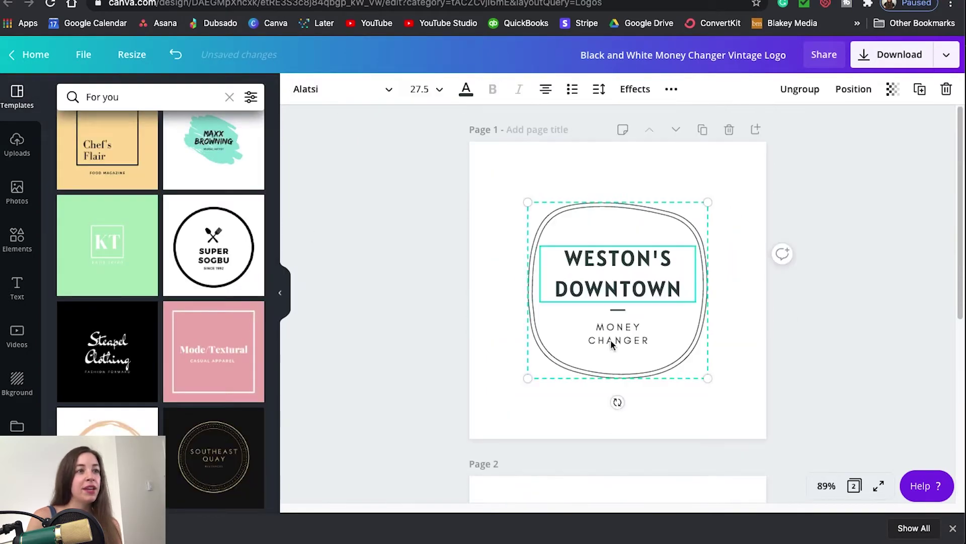
left_click(800, 89)
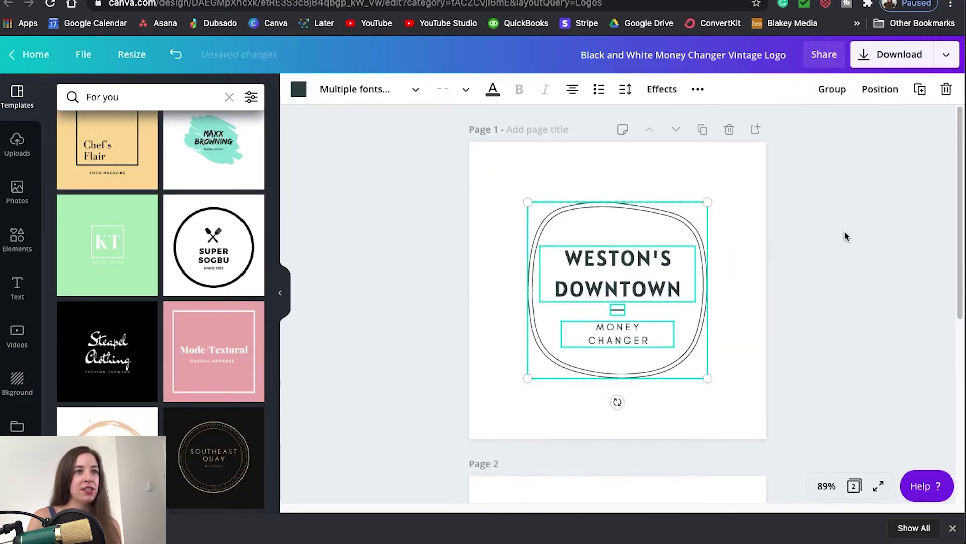
left_click(844, 235)
Replace the "WESTON'S DOWNTOWN" text with "new name", split over two lines
left_click(578, 271)
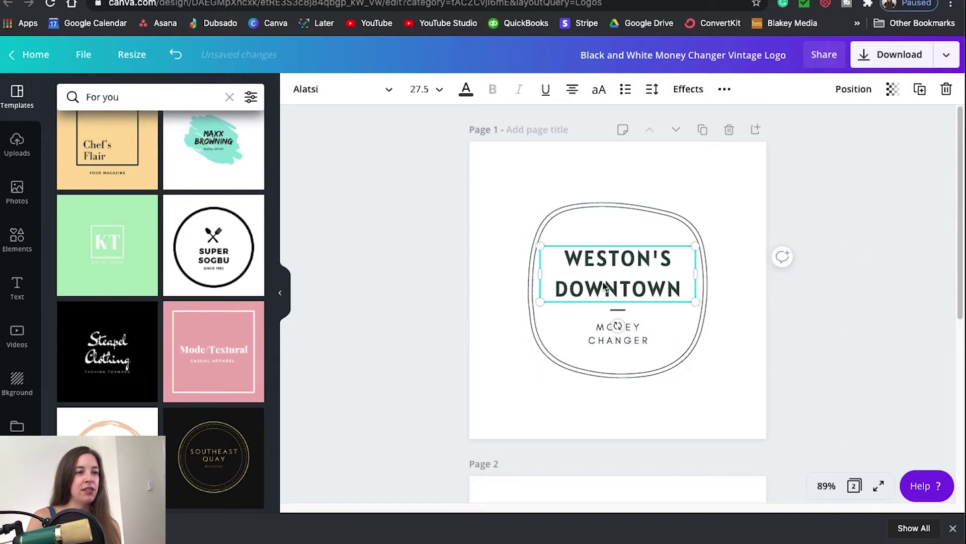
double_click(625, 260)
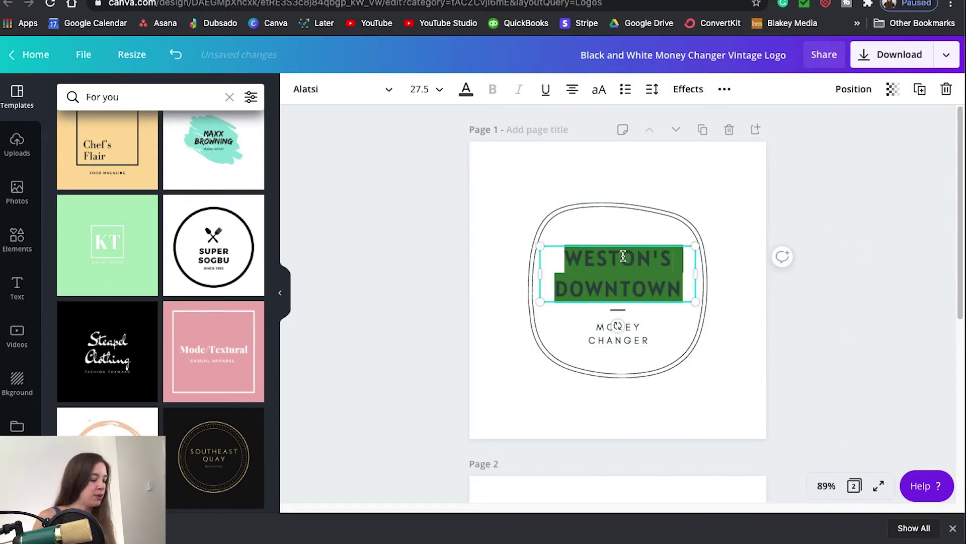
type("new name")
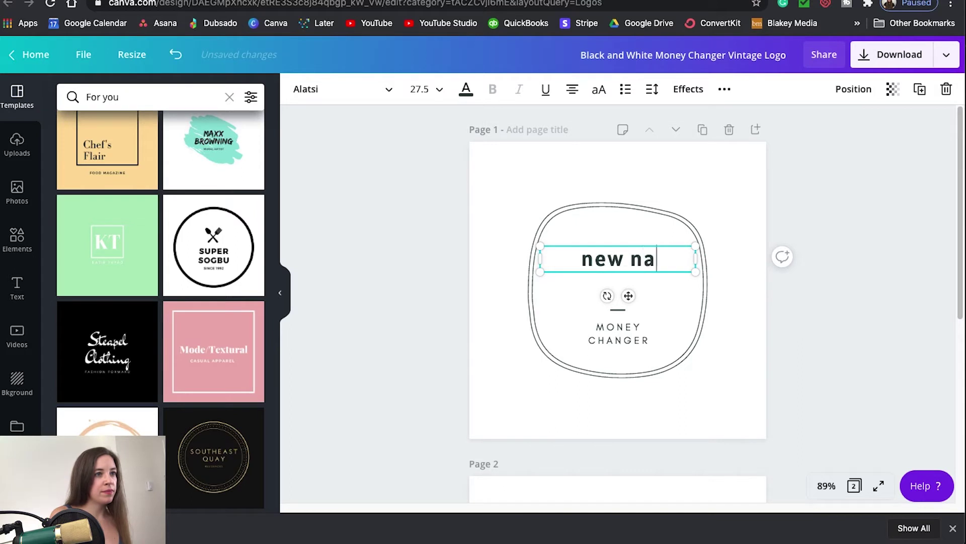
double_click(611, 259)
key("Return")
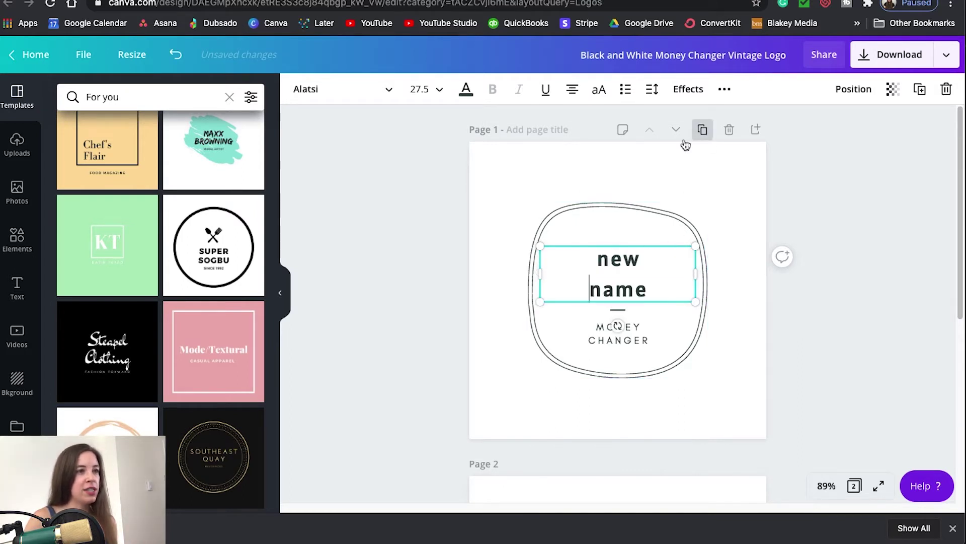
Restyle "new name" in a lighter serif font with adjusted spacing, and fit and center its text box above the divider line
left_click(353, 89)
left_click(151, 284)
left_click(650, 90)
left_click_drag(755, 156, 744, 156)
left_click_drag(696, 271, 647, 282)
left_click_drag(644, 247, 634, 224)
Replace the "MONEY CHANGER" tagline with "life coach" and shift the divider line slightly down
double_click(641, 341)
type("bu")
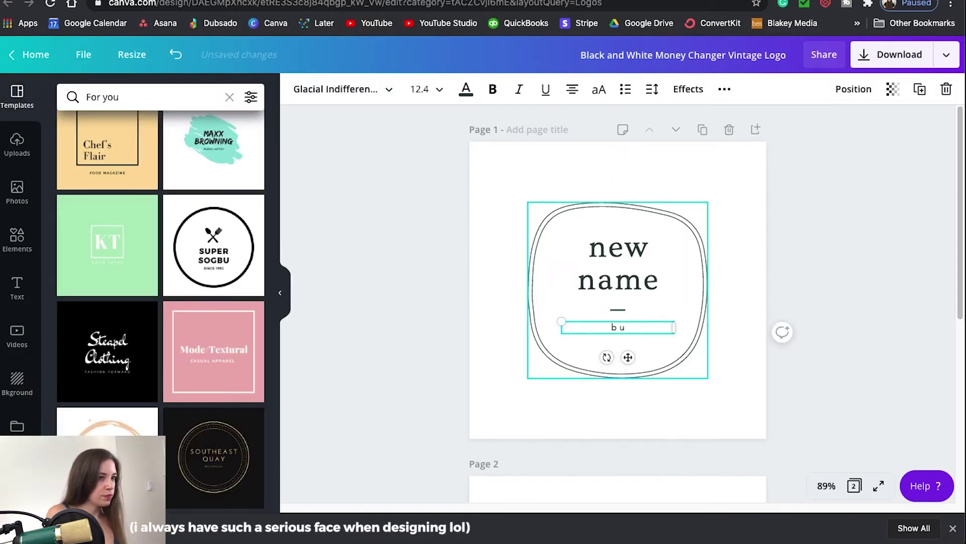
type("life coach")
left_click(829, 220)
left_click(629, 333)
left_click_drag(619, 310, 621, 319)
Enlarge the "new name" text, tighten its spacing and recenter it within the outlined frame
left_click(639, 277)
left_click_drag(686, 231, 727, 208)
left_click(653, 89)
left_click_drag(744, 156, 730, 155)
left_click_drag(633, 258, 610, 276)
Nudge the divider line slightly up to balance the gap between the name and the "life coach" tagline
left_click_drag(619, 318, 621, 314)
left_click(775, 186)
left_click(621, 316)
left_click(822, 326)
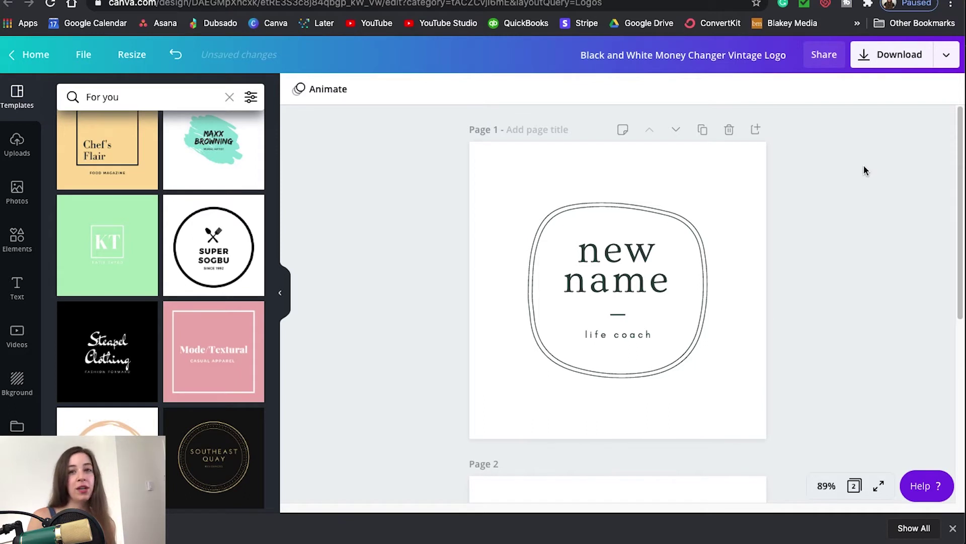
Delete page 2 containing the "Mode/Textural" logo
left_click(714, 193)
scroll(889, 227, "down", 7)
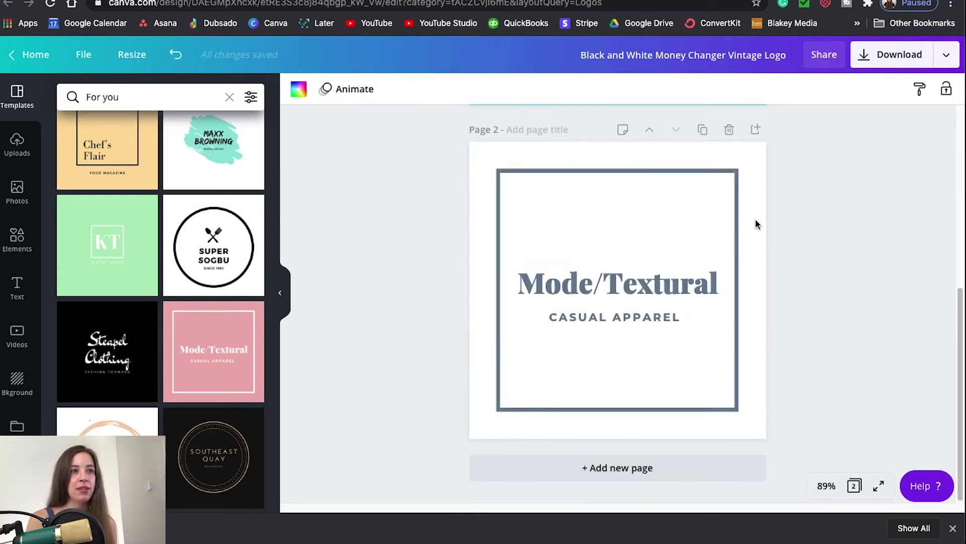
left_click(729, 129)
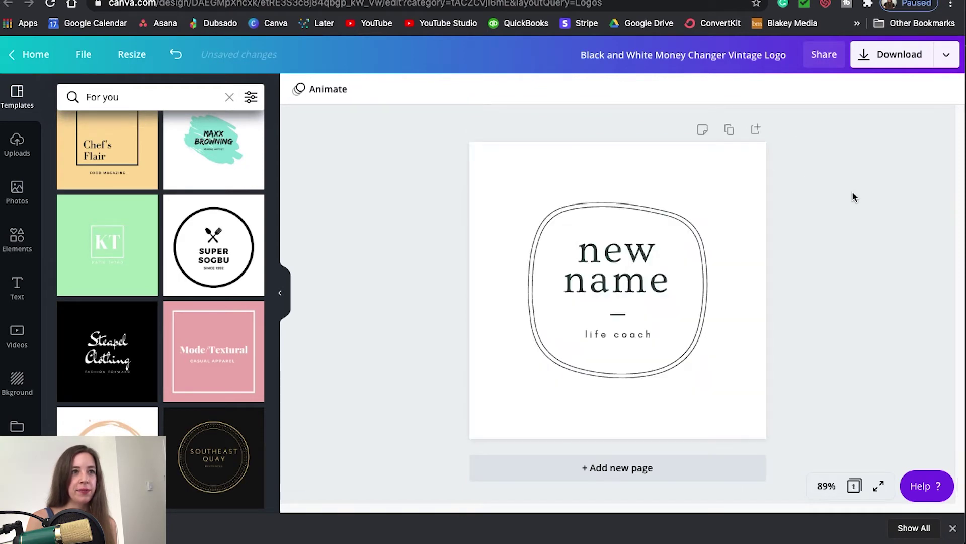
Open the download settings for the logo and show the available file types
left_click(892, 54)
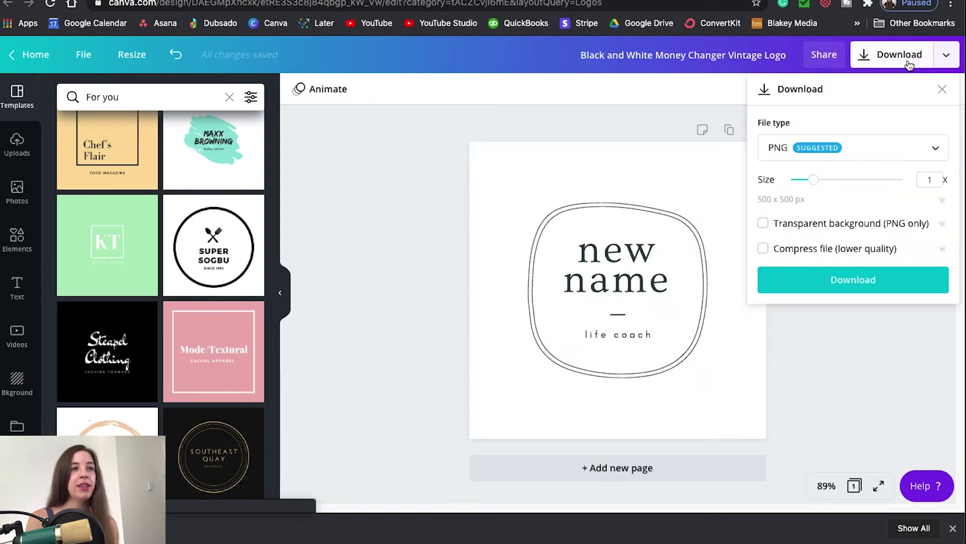
left_click(913, 145)
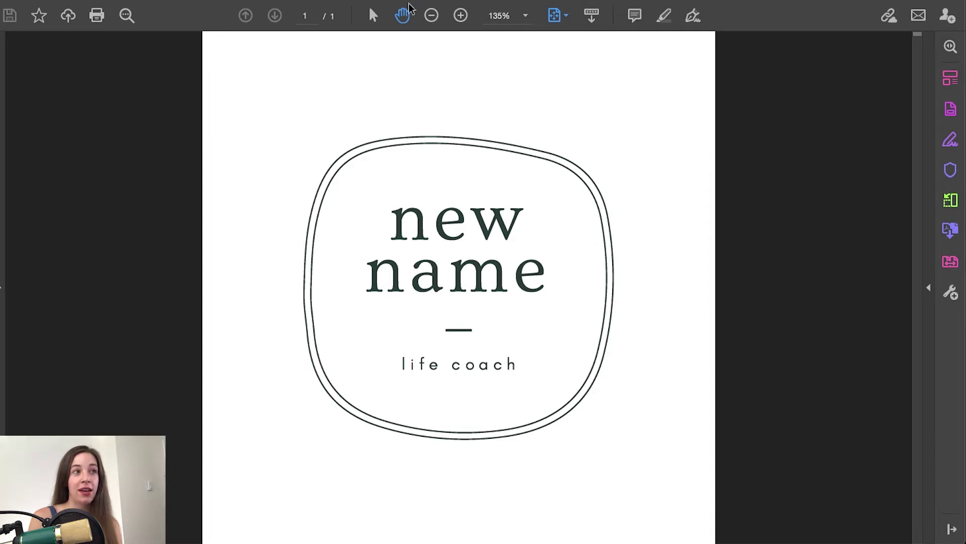
Switch to the exported logo in the PDF viewer and magnify it to 1600% to examine the edge sharpness of the lettering
left_click(461, 15)
left_click(461, 16)
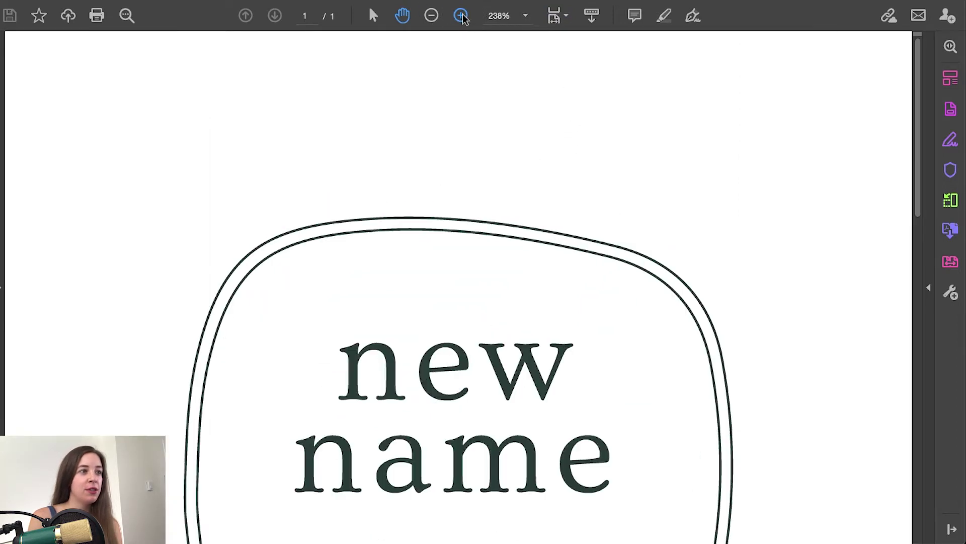
left_click(461, 16)
left_click(461, 16)
left_click(461, 16)
scroll(356, 123, "down", 10)
scroll(355, 123, "right", 10)
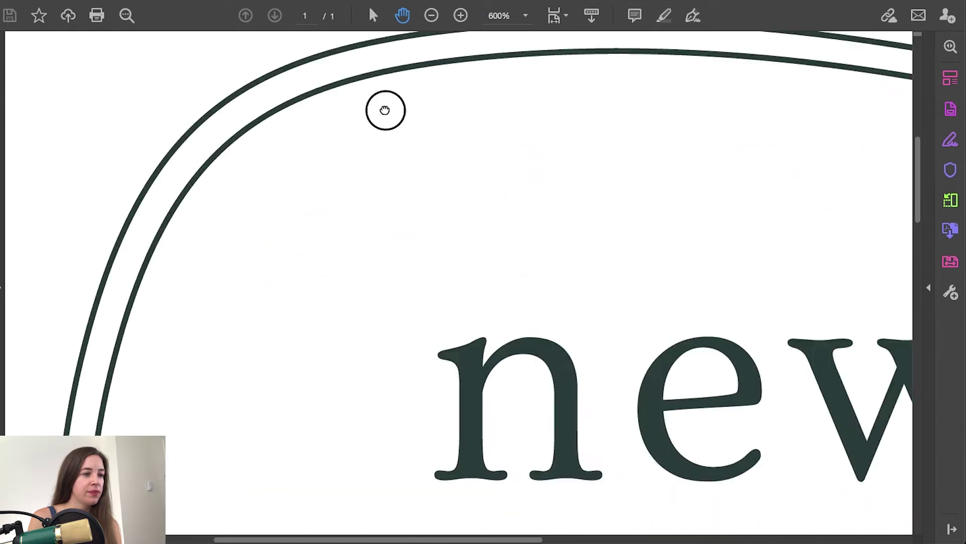
left_click(460, 16)
left_click(461, 15)
left_click(460, 16)
left_click(460, 16)
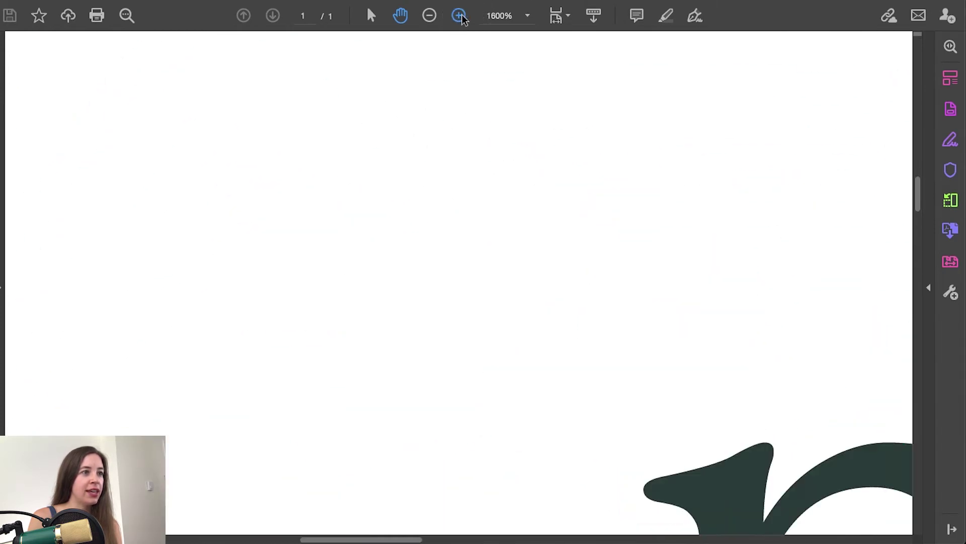
scroll(690, 371, "down", 6)
scroll(690, 371, "right", 10)
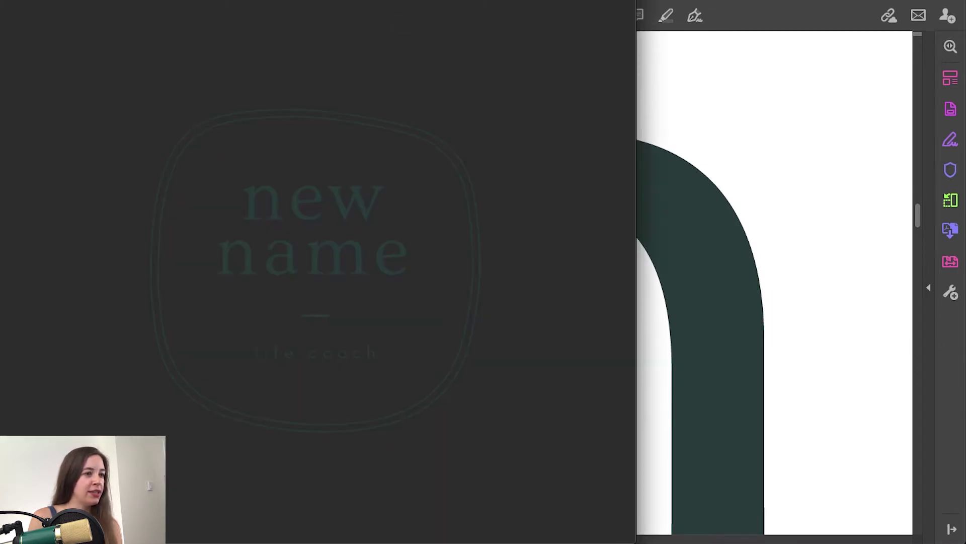
Magnify the transparent-background logo image and the white-background version to examine how their lettering edges hold up against the PDF
scroll(347, 103, "up", 5)
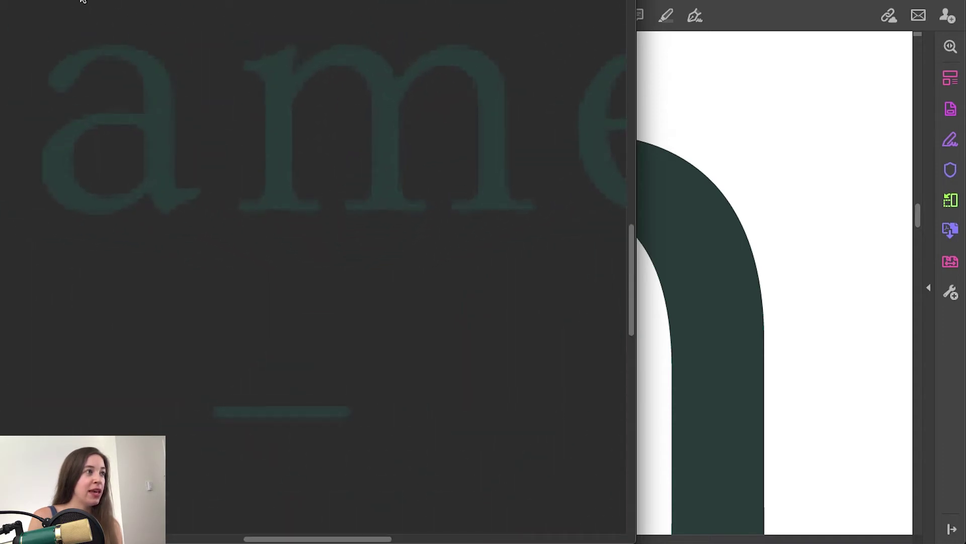
scroll(317, 227, "down", 5)
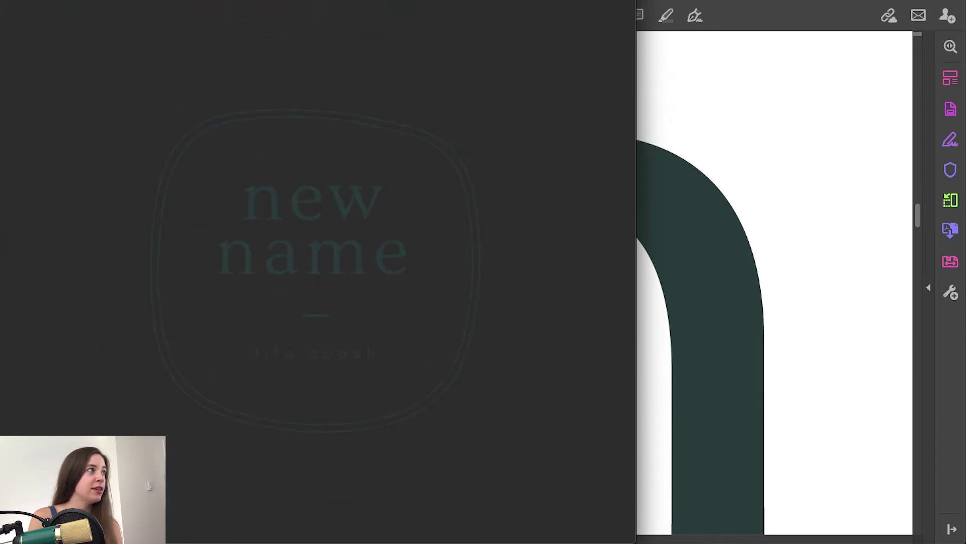
key("alt+Tab")
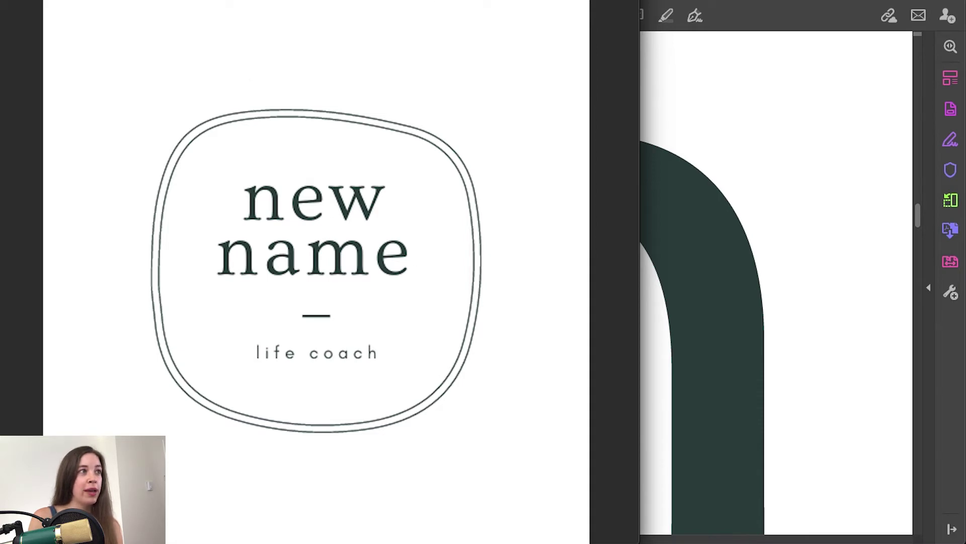
scroll(323, 288, "up", 6)
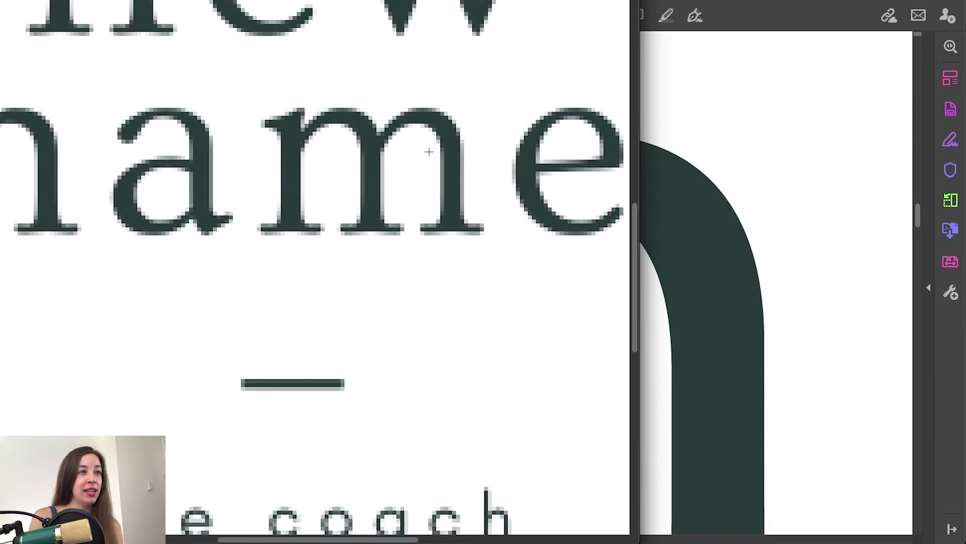
Switch back to Canva, duplicate the logo page, and shrink the frame on page 2 to about half its size
key("super+Tab")
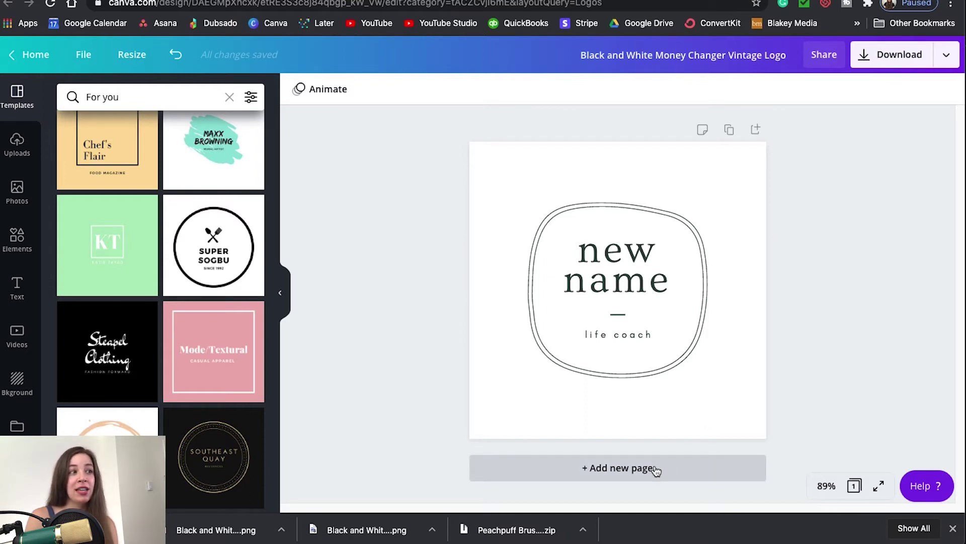
left_click(731, 131)
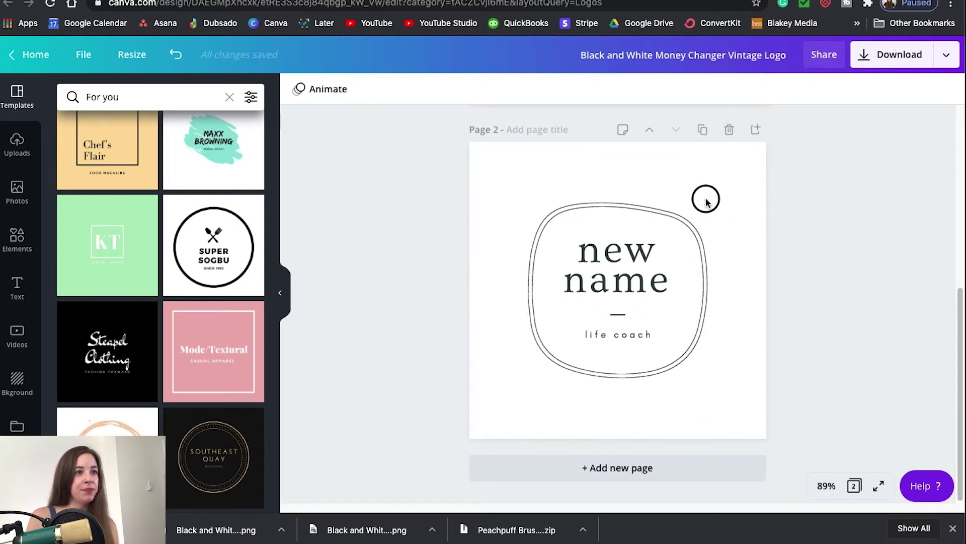
left_click(662, 220)
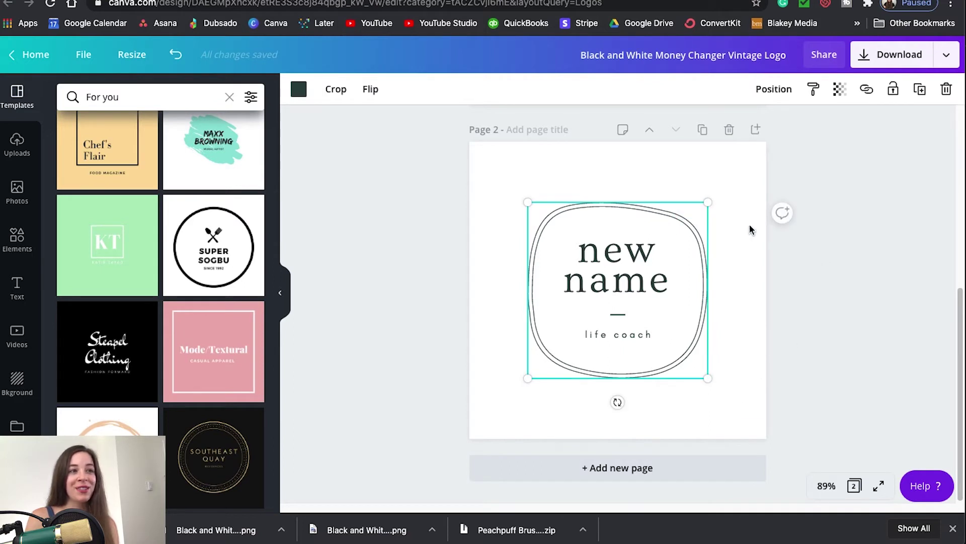
left_click_drag(709, 378, 616, 288)
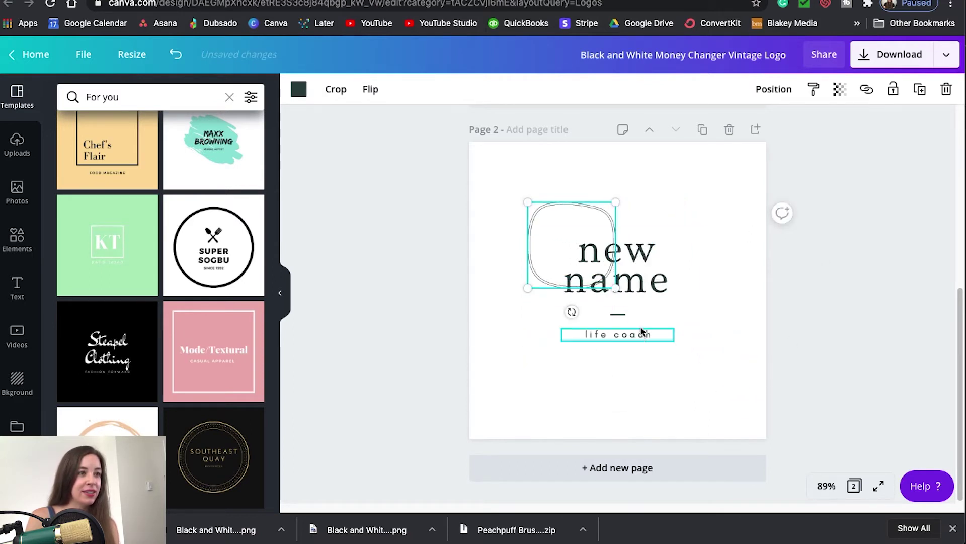
Widen the name text on page 2 so "new name" sits on one line, and reposition the small frame around its middle
left_click(642, 267)
left_click_drag(701, 264, 745, 259)
left_click(584, 212)
left_click_drag(617, 288, 625, 297)
left_click_drag(619, 211, 614, 204)
Move the divider line and the "life coach" tagline up close beneath the single-line name
left_click(689, 315)
left_click_drag(618, 314, 623, 274)
left_click_drag(636, 334, 636, 288)
left_click_drag(712, 255, 711, 246)
left_click(625, 275)
left_click_drag(626, 275, 625, 261)
left_click(639, 274)
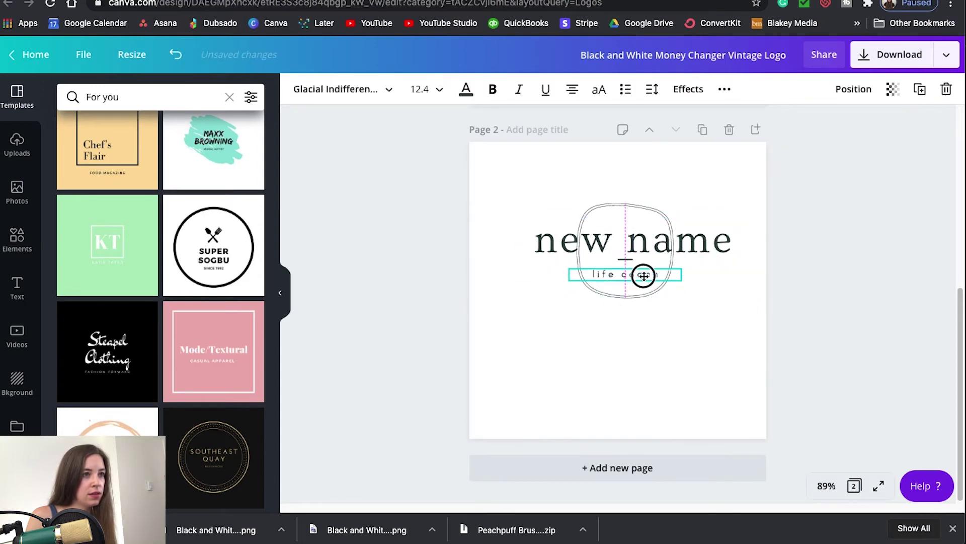
Select all elements on page 2 and center the whole arrangement on the page
key("super+a")
left_click(881, 89)
left_click(834, 237)
left_click(634, 275)
mouse_move(647, 242)
left_mouse_down()
mouse_move(632, 270)
mouse_move(661, 254)
left_mouse_up()
left_click(725, 190)
left_click(661, 260)
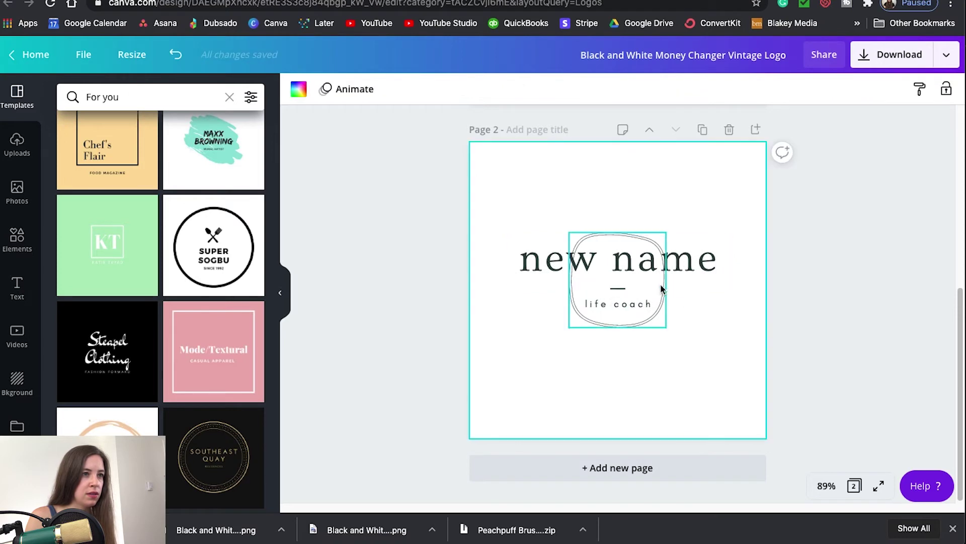
Rework page 2 into a frameless layout with the divider line and "life coach" tagline left-aligned under "new name"
left_click(623, 289)
left_click_drag(634, 303, 586, 282)
key("super+z")
left_click(693, 363)
key("ctrl+v")
left_click_drag(710, 387, 658, 327)
left_click_drag(608, 214, 596, 233)
left_click_drag(603, 324, 533, 254)
left_click(728, 215)
left_click(526, 259)
Select the name, divider line and tagline together and center them on page 2
left_click(484, 238)
left_click_drag(699, 271, 701, 297)
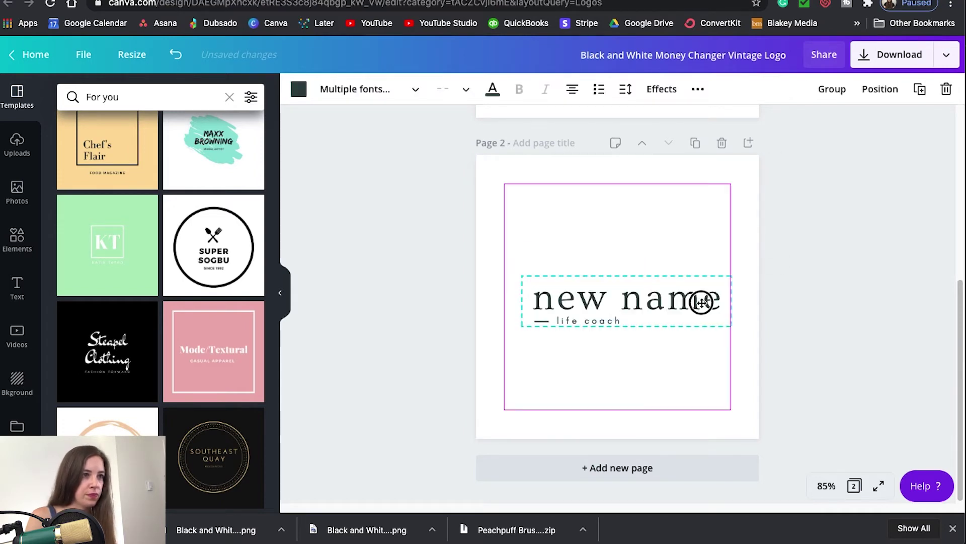
left_click(689, 234)
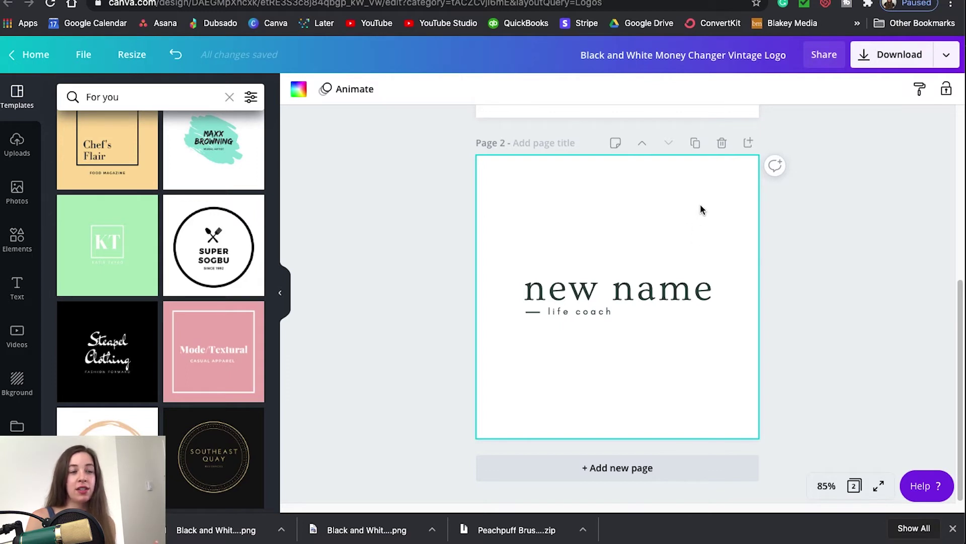
Duplicate page 1 with the full framed logo and move the copy below the horizontal version as page 3
scroll(672, 266, "up", 6)
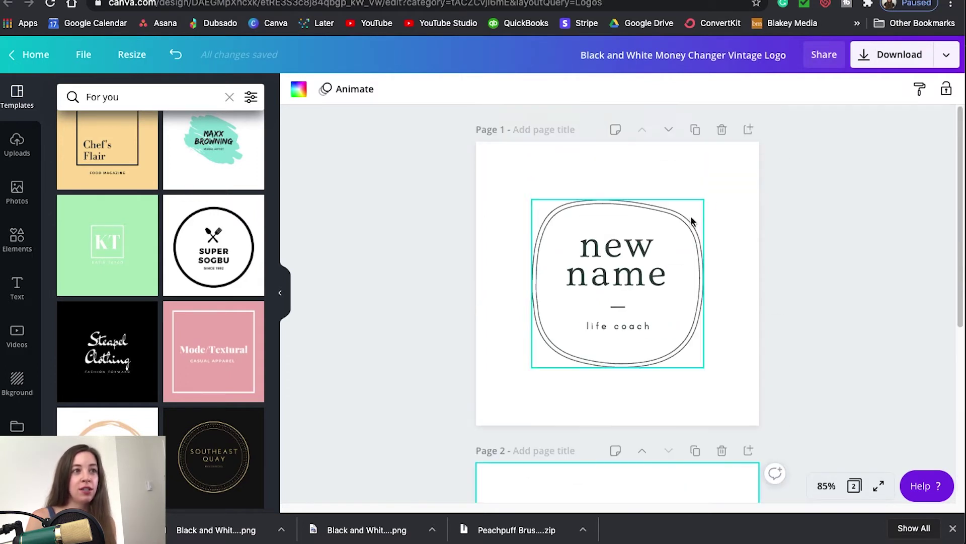
left_click(695, 130)
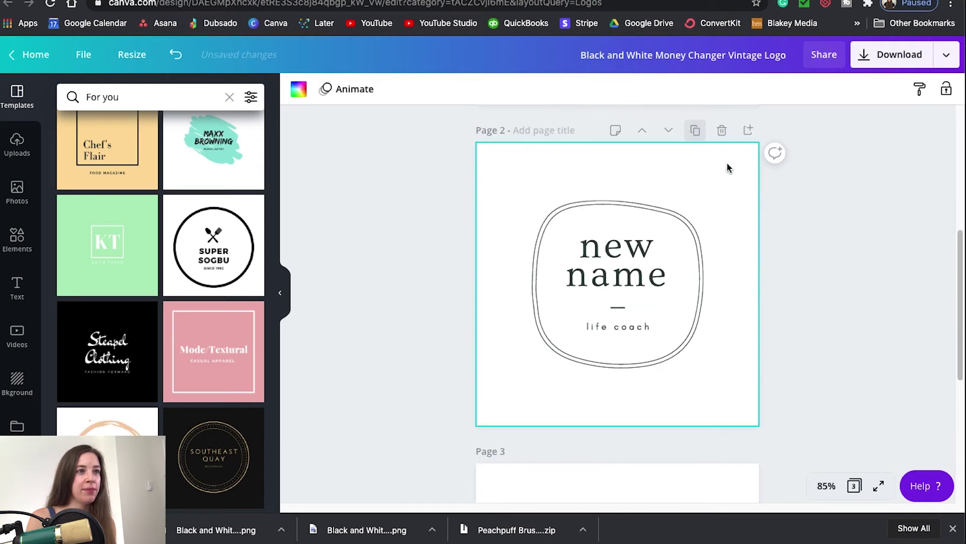
left_click(669, 132)
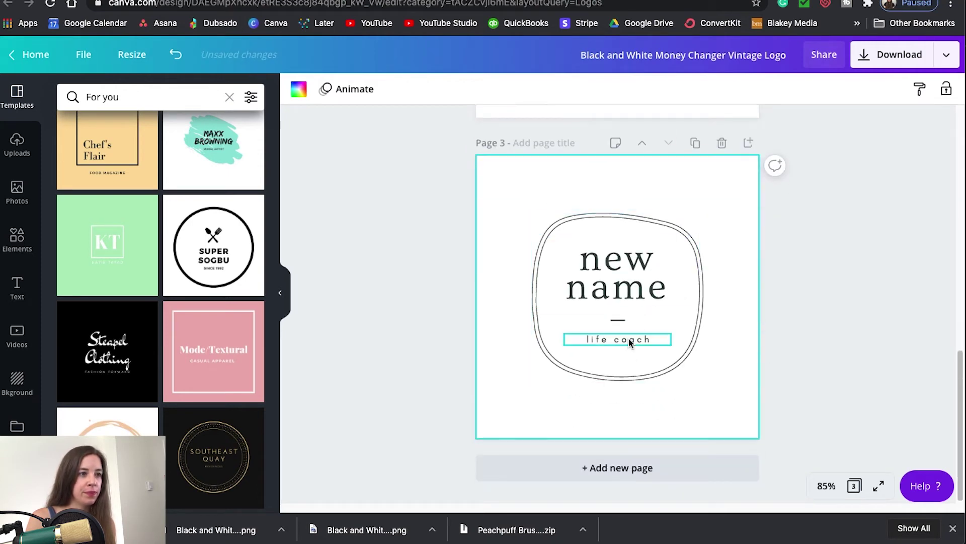
Delete the "life coach" tagline and the divider line from page 3
left_click(629, 340)
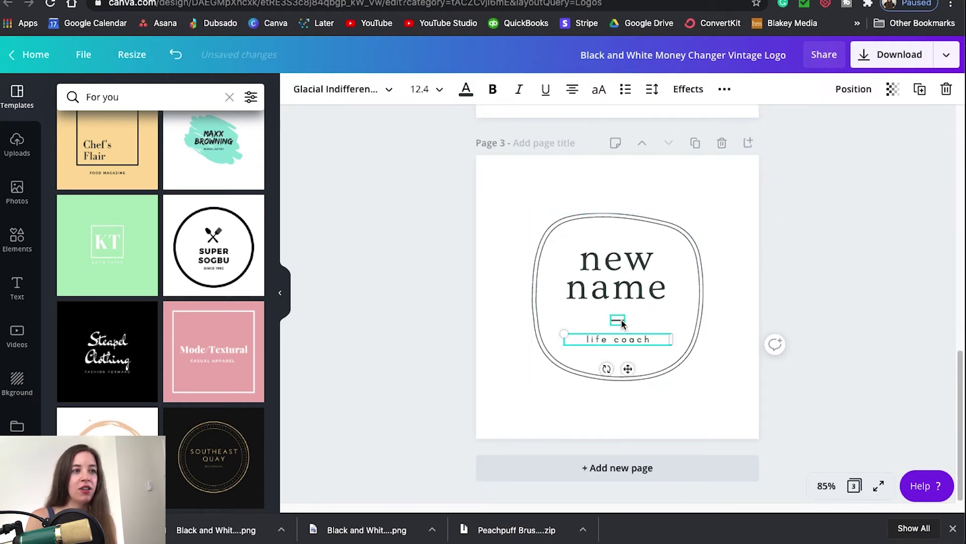
key("Delete")
left_click(620, 321)
key("Delete")
Shorten the name text on page 3 to the initials "nn" on a single line
left_click(648, 302)
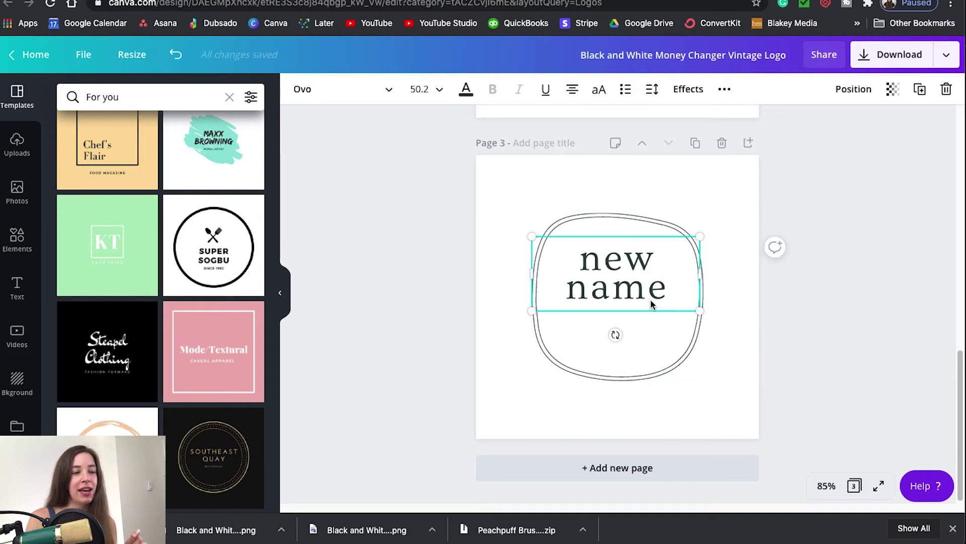
double_click(588, 284)
type("n")
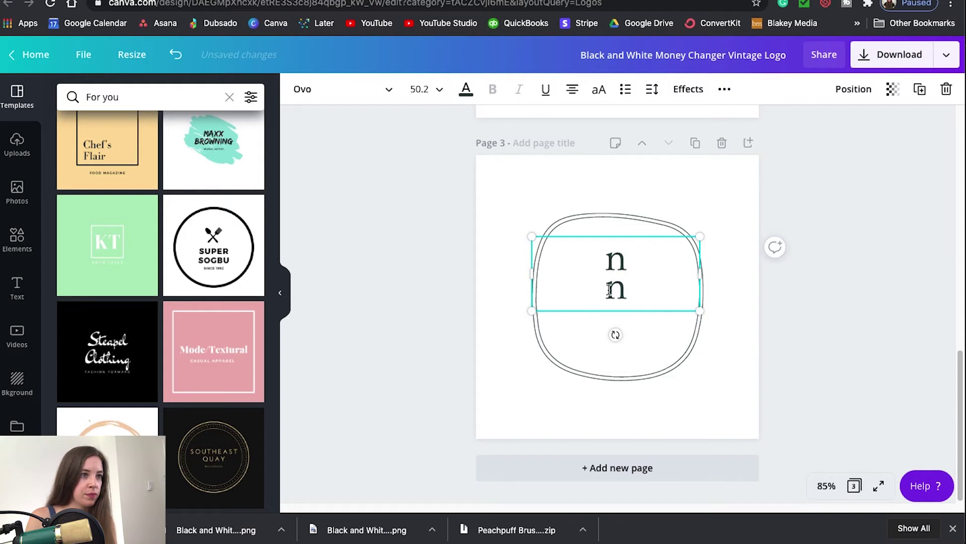
left_click(608, 290)
key("BackSpace")
Fit the text box to the "nn" initials, enlarge them, and center them inside the frame
left_click_drag(701, 275, 654, 308)
left_click(767, 332)
left_click(544, 241)
left_click_drag(543, 241, 653, 319)
left_click(830, 370)
Review the full, horizontal and initials logo variations across the three pages
scroll(829, 370, "up", 10)
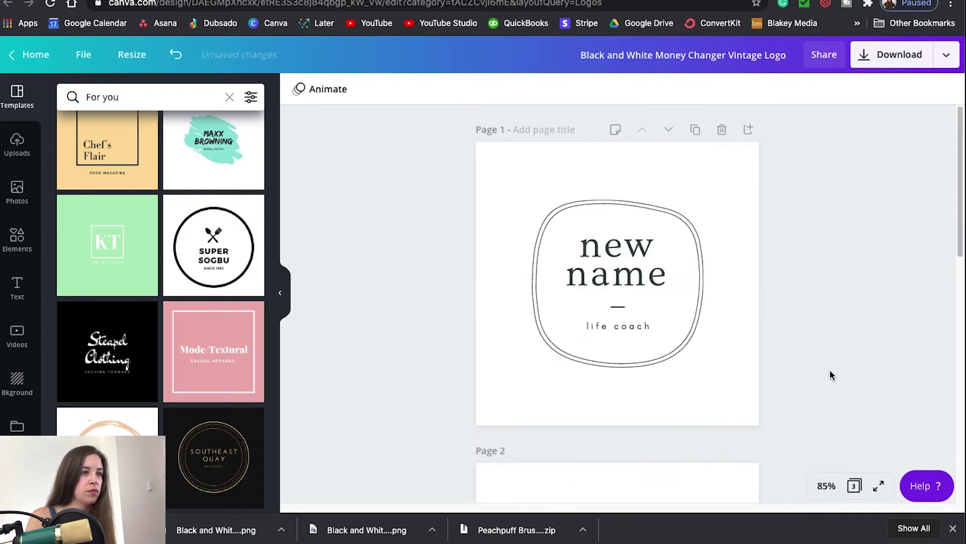
scroll(831, 371, "down", 12)
scroll(831, 372, "up", 7)
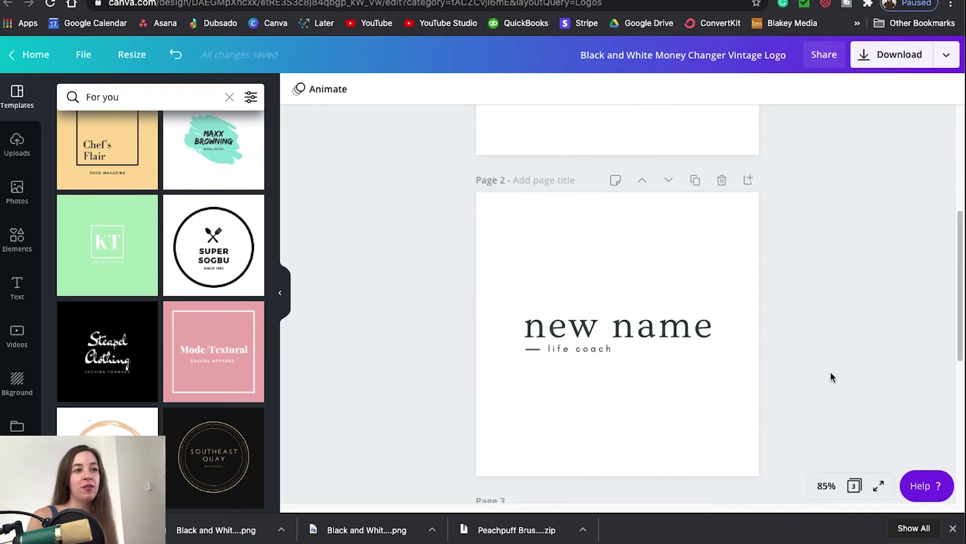
scroll(831, 372, "up", 5)
scroll(831, 370, "down", 3)
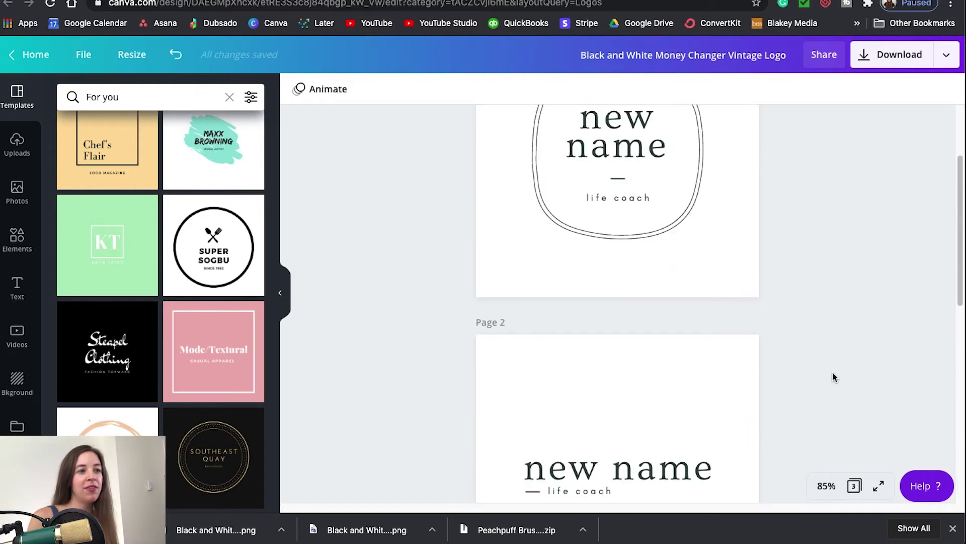
scroll(832, 377, "down", 5)
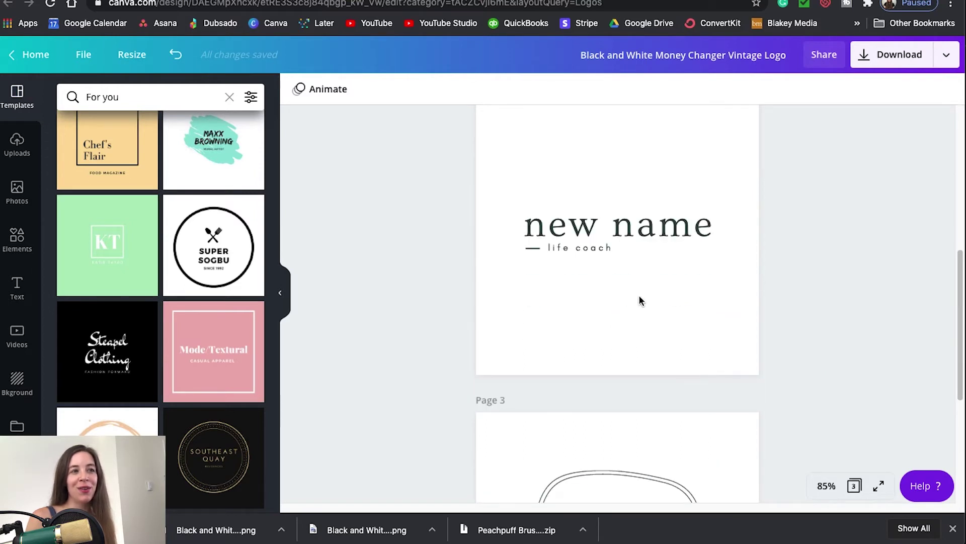
scroll(639, 297, "down", 1)
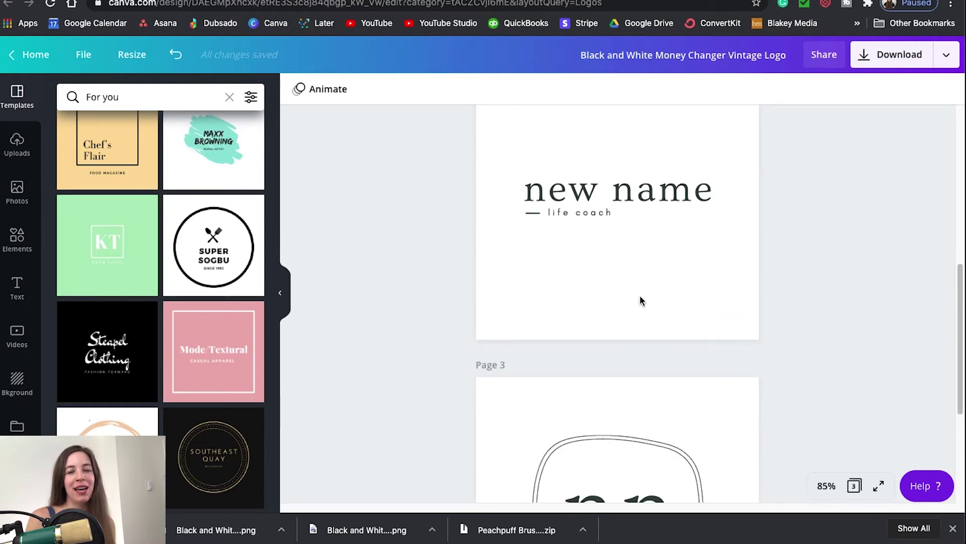
scroll(640, 300, "down", 3)
scroll(640, 299, "down", 1)
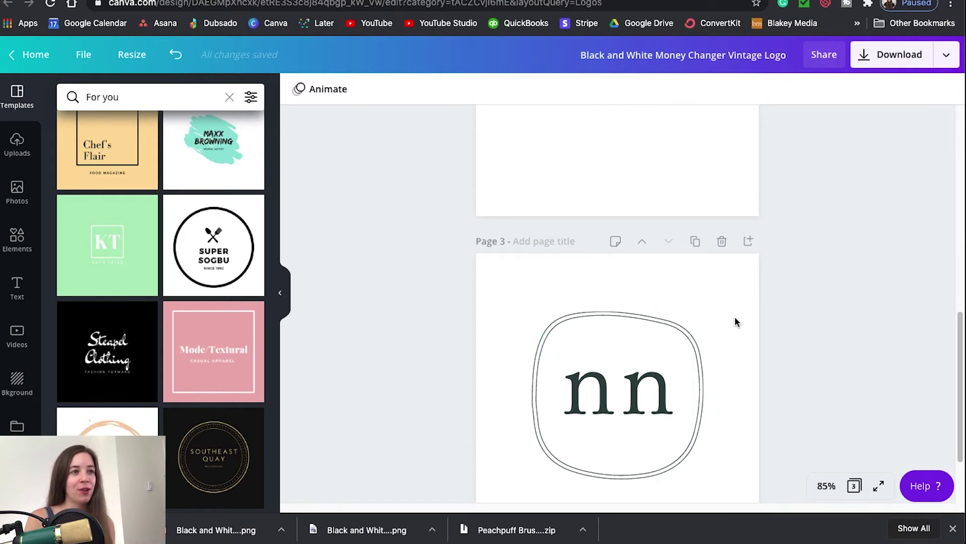
scroll(736, 321, "up", 7)
scroll(736, 321, "up", 8)
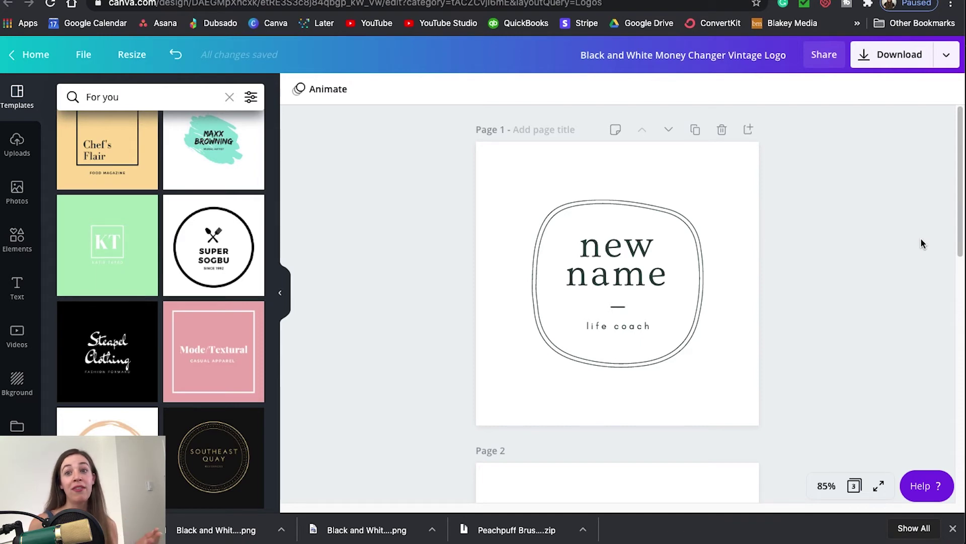
Duplicate page 1 and recolor the frame on the copy black
left_click(696, 130)
left_click(822, 232)
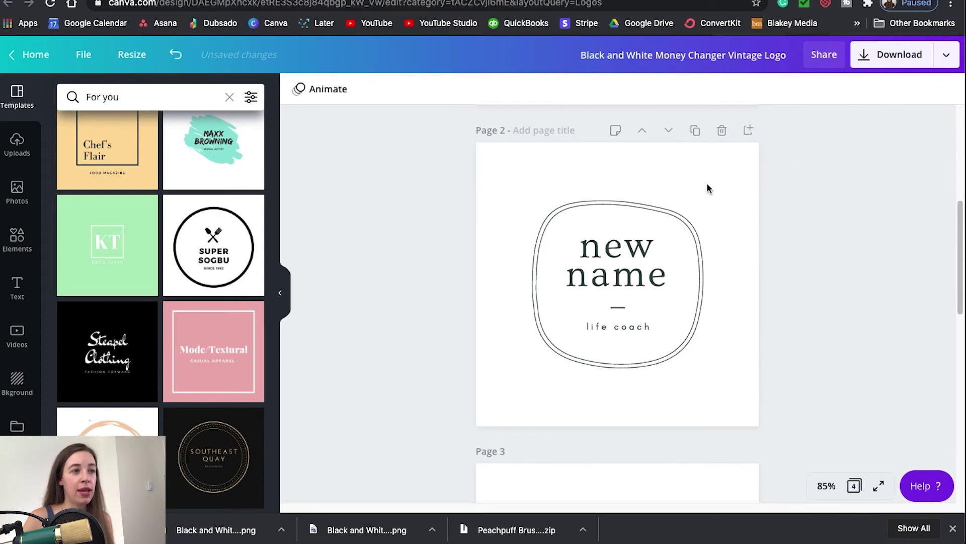
left_click(599, 200)
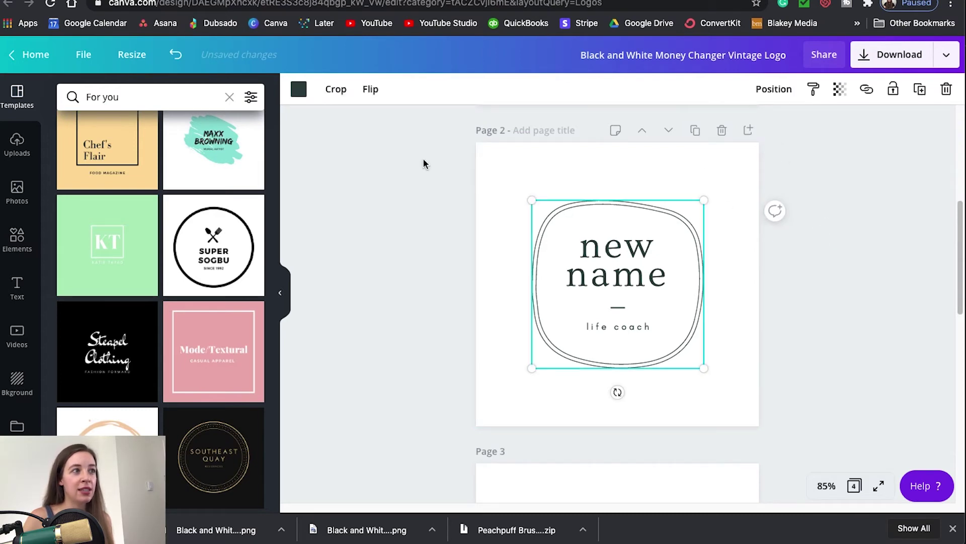
left_click(298, 89)
left_click(71, 388)
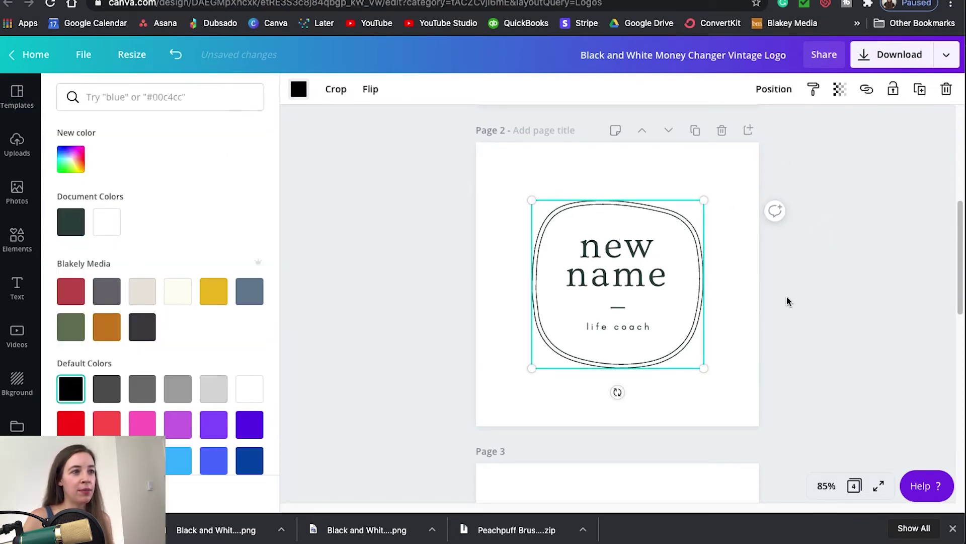
Recolor the "new name" text, the "life coach" tagline and the divider line on page 2 black
left_click(617, 260)
left_click(465, 90)
left_click(618, 326)
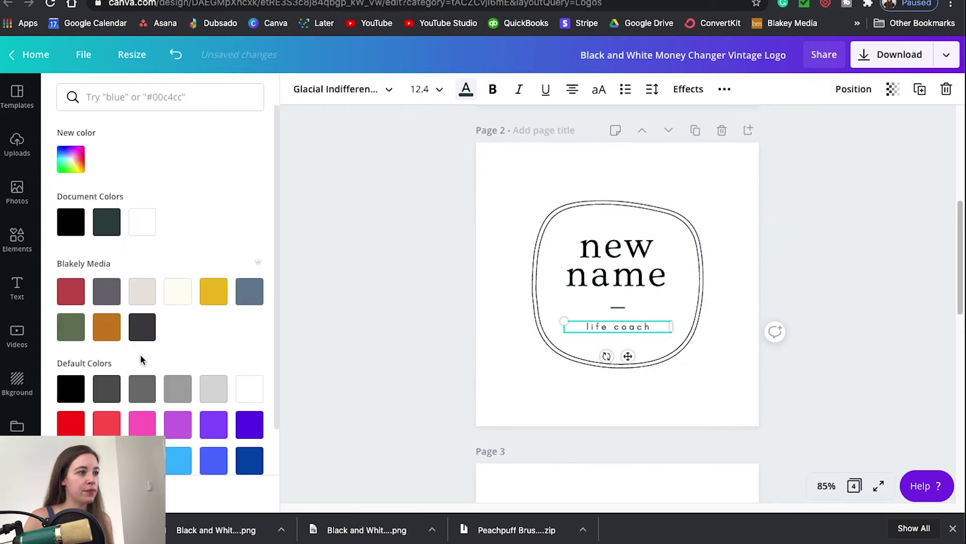
left_click(618, 307)
left_click(299, 89)
left_click(70, 220)
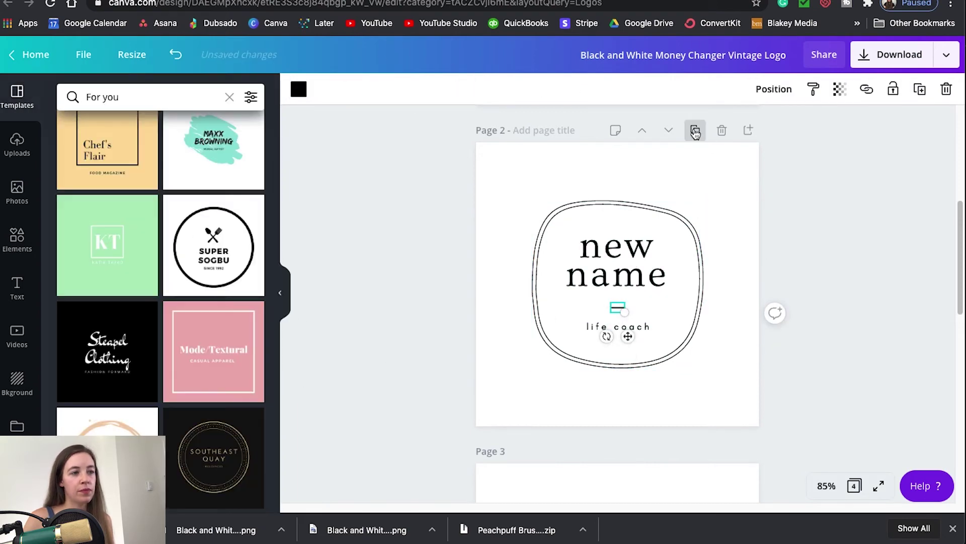
Duplicate the black logo page and fill the copy's background with the golden yellow from the Blakely Media palette
left_click(695, 131)
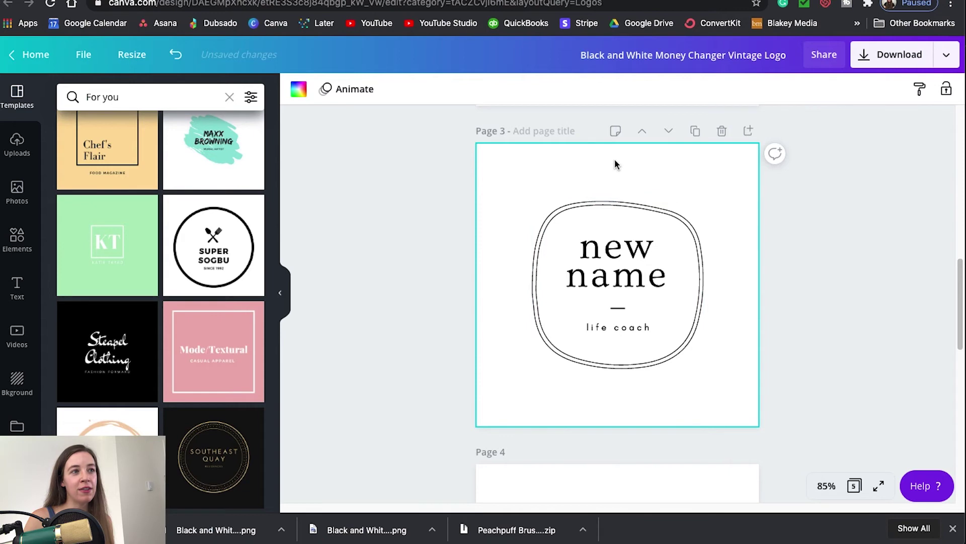
left_click(299, 89)
left_click(214, 292)
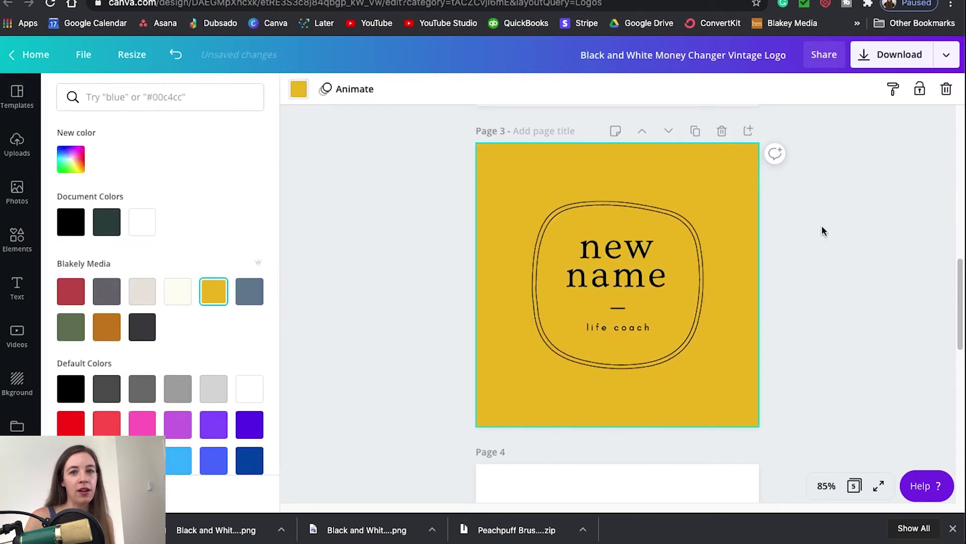
Recolor the "new name" text and the divider line on the yellow page white
left_click(740, 219)
left_click(616, 261)
left_click(473, 90)
left_click(177, 221)
left_click(617, 308)
left_click(299, 89)
Recolor the frame and the "life coach" tagline on the yellow page white
left_click(535, 282)
left_click(299, 89)
left_click(178, 221)
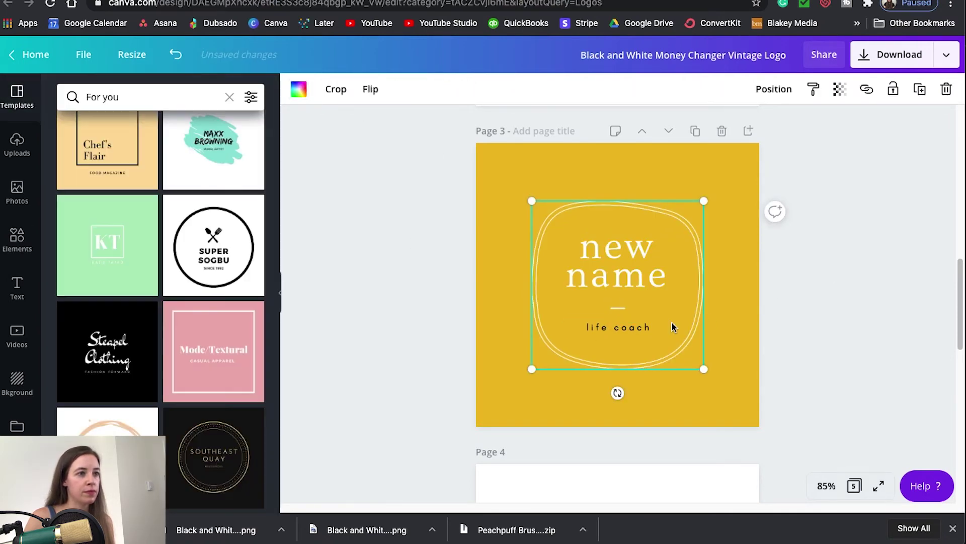
left_click(618, 327)
left_click(465, 90)
left_click(178, 221)
left_click(835, 226)
Remove the yellow background from page 3, leaving only the white logo elements
left_click(707, 170)
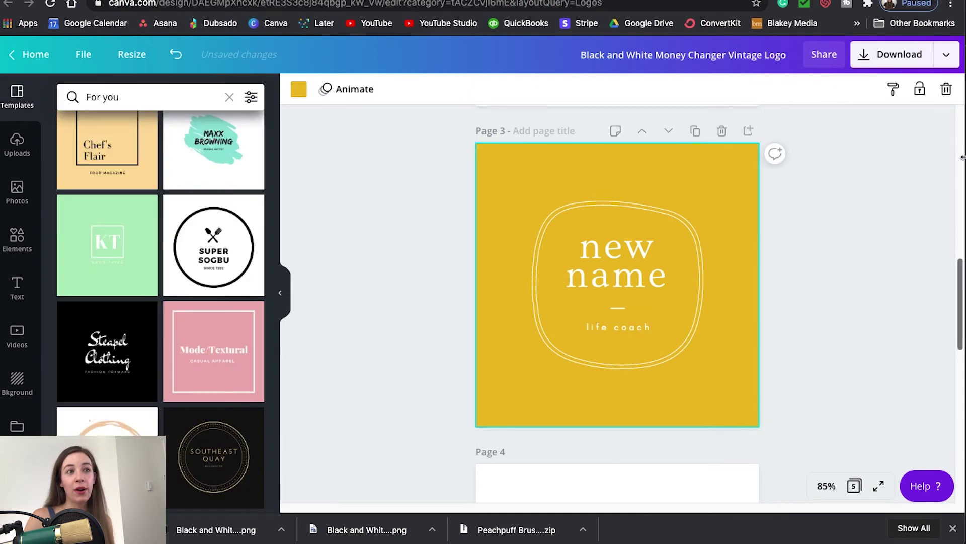
key("Delete")
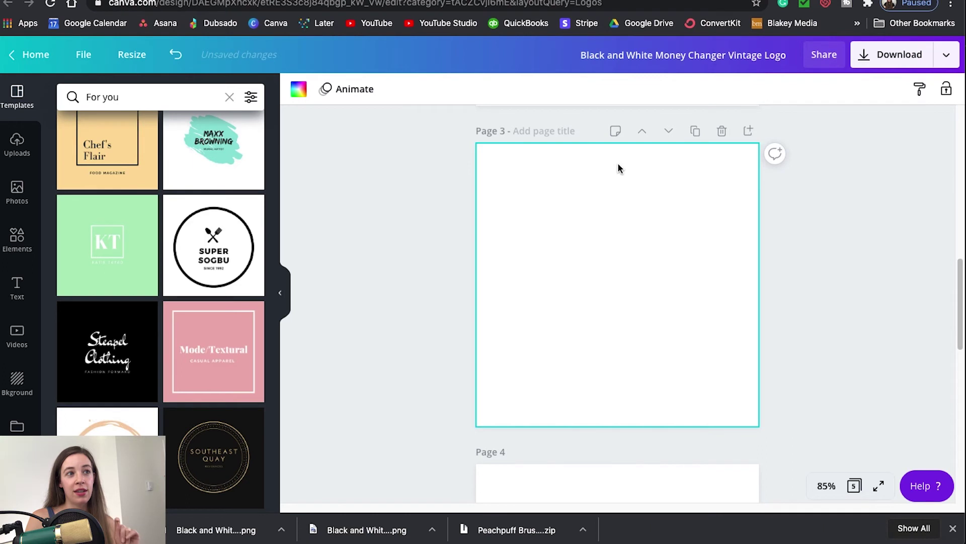
scroll(636, 192, "up", 1)
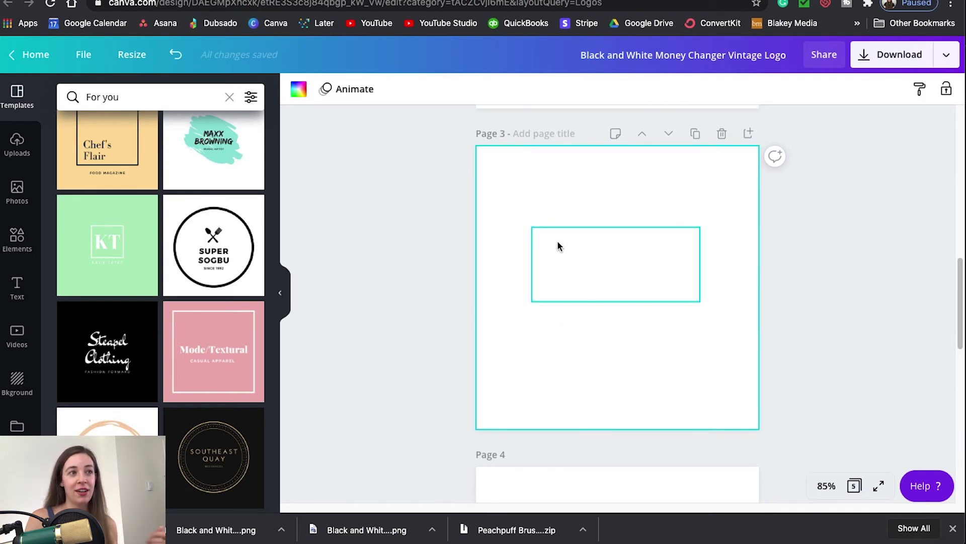
Open the download settings and set the PNG export to size 2x with a transparent background
scroll(558, 240, "up", 15)
left_click(906, 55)
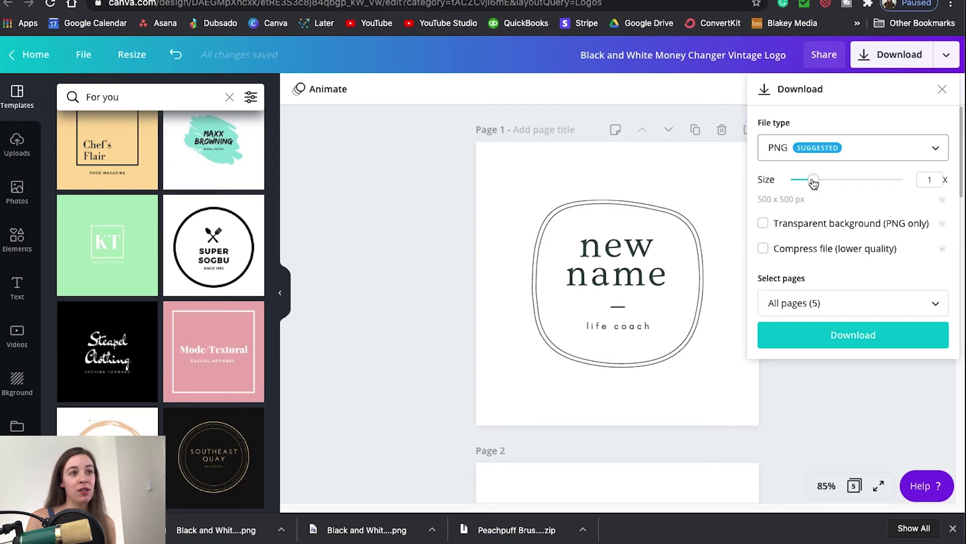
left_click_drag(814, 180, 858, 180)
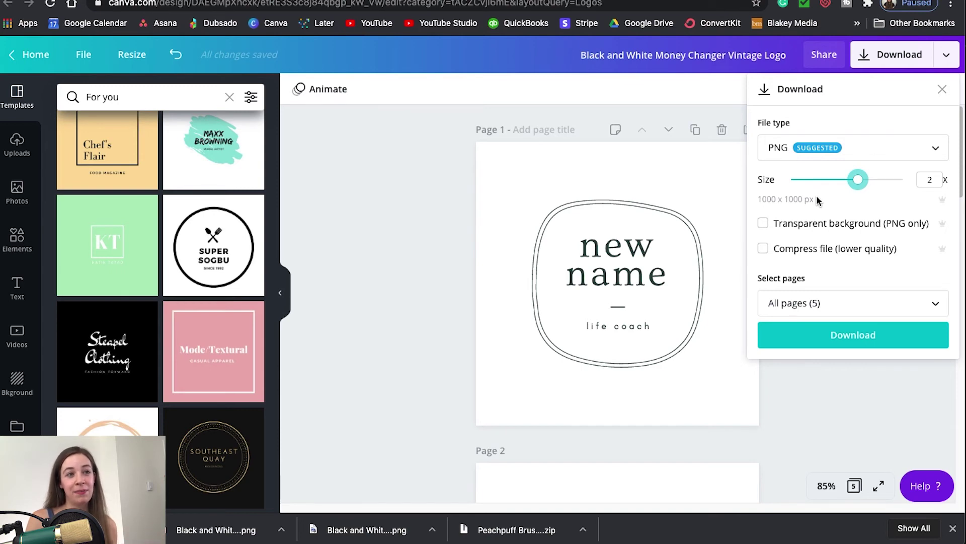
left_click(800, 223)
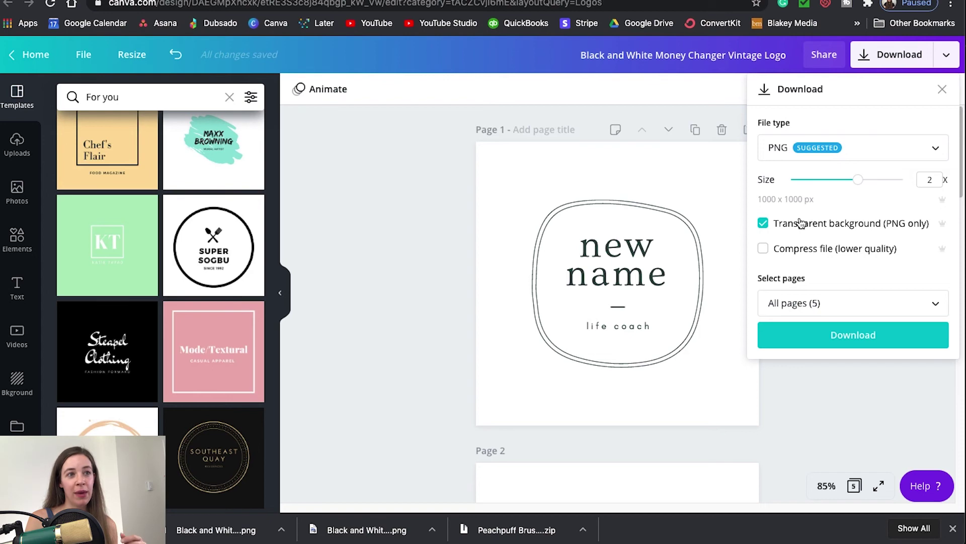
Download all five logo pages and upload the exported files 1.png through 5.png from the downloaded logo folder
left_click(836, 343)
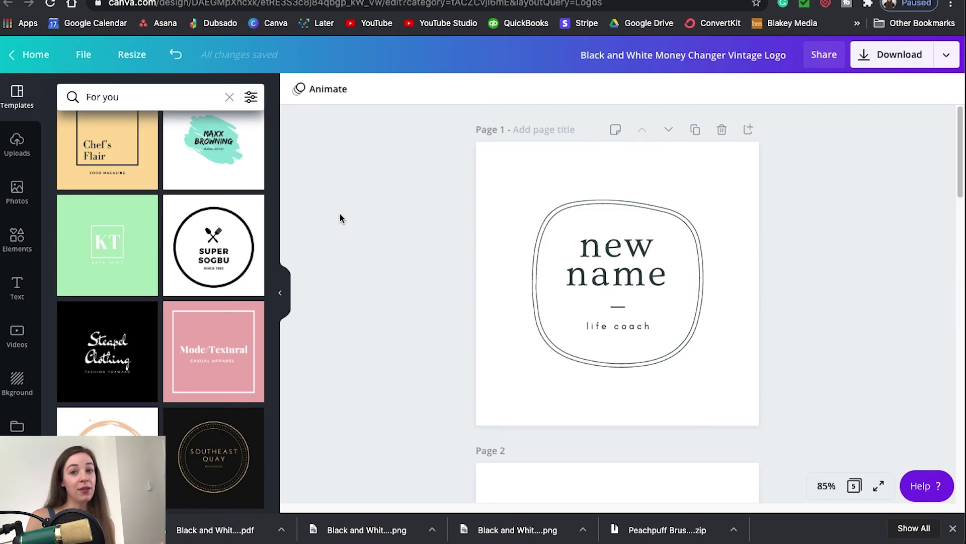
left_click(17, 143)
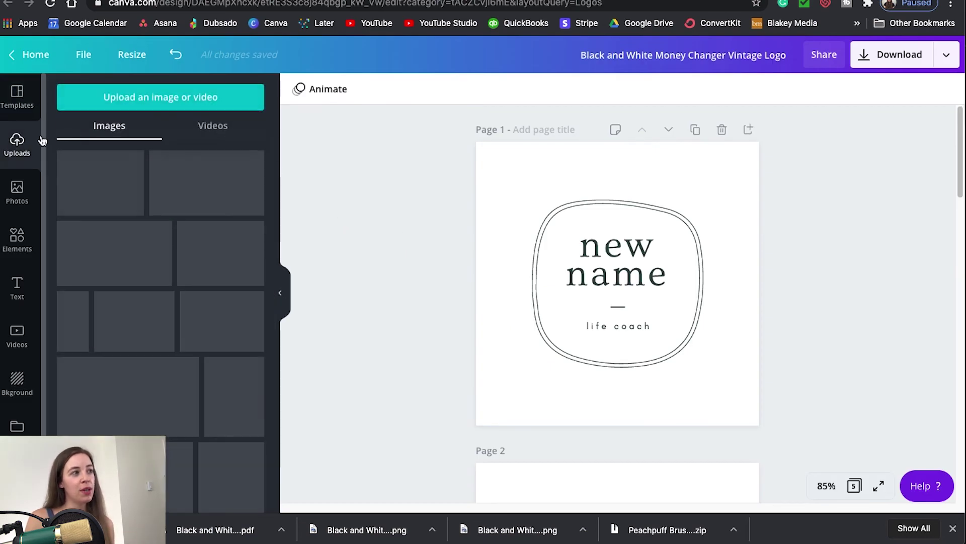
left_click(149, 98)
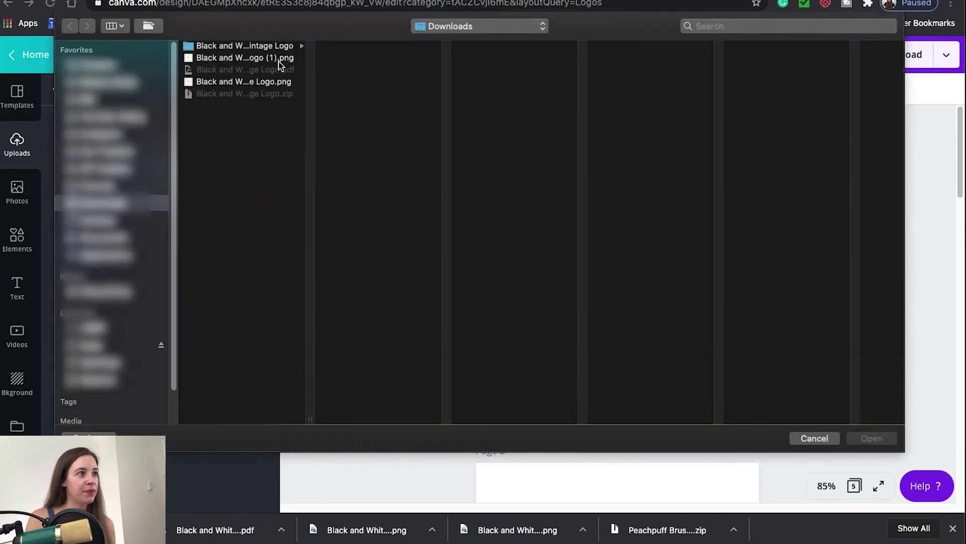
left_click(279, 46)
key("super+a")
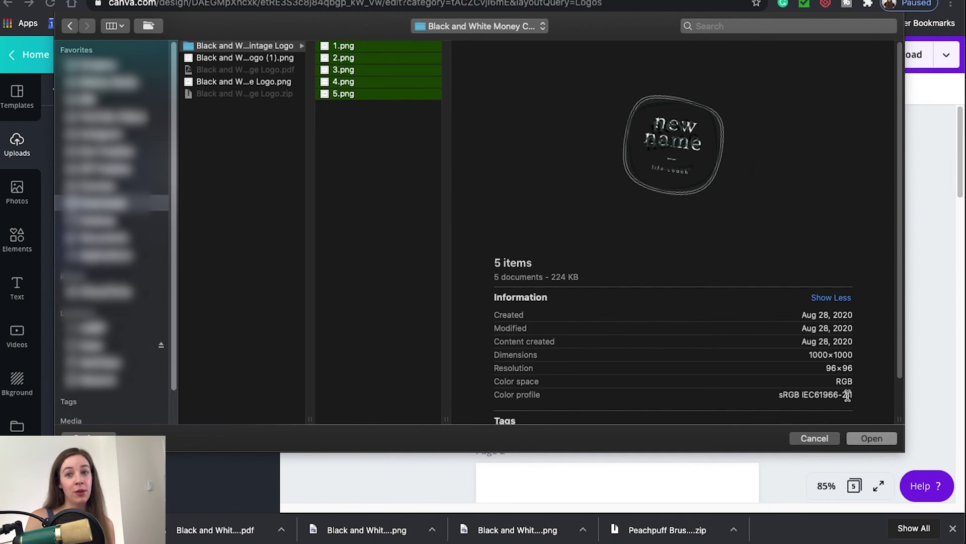
left_click(873, 439)
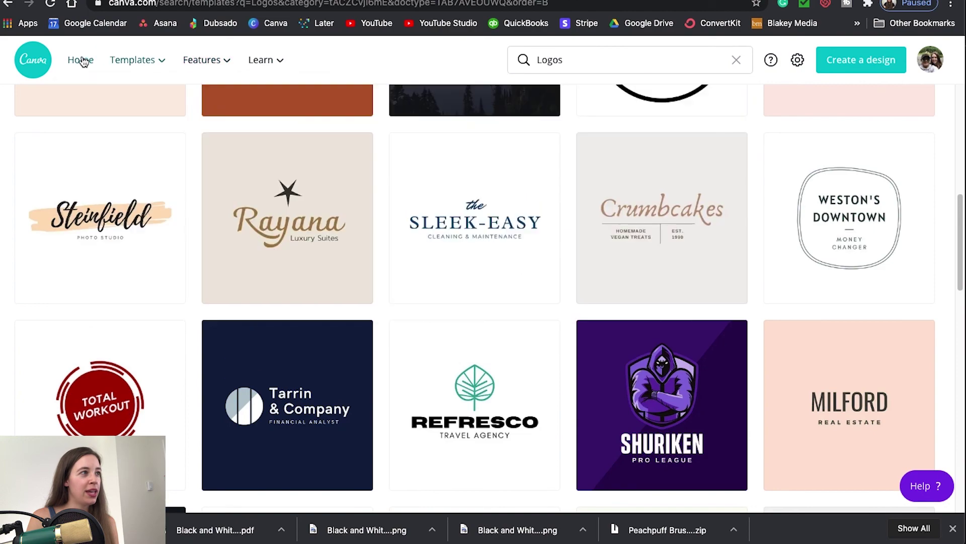
Return to the home page and open the Yellow and Black Fashion Collection Animated Social Media template
left_click(79, 60)
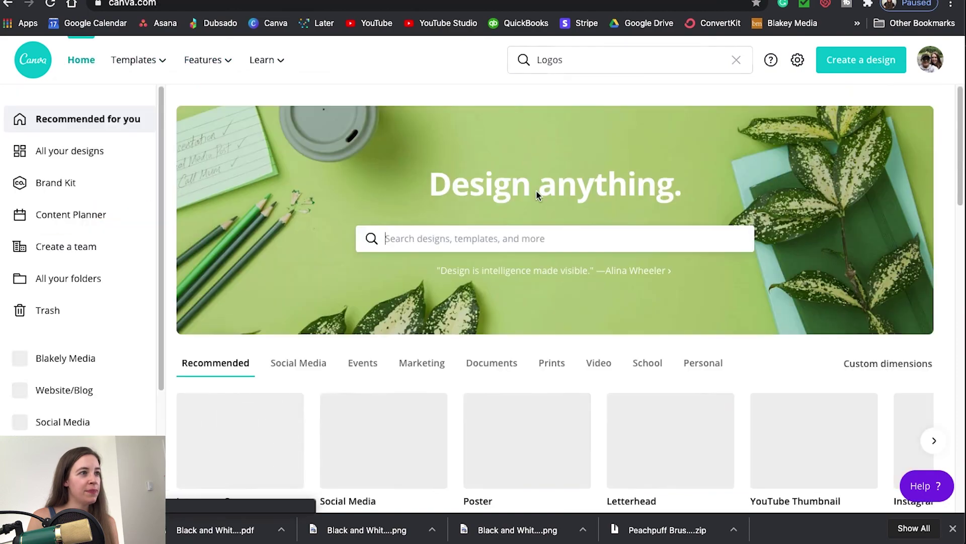
scroll(565, 330, "down", 5)
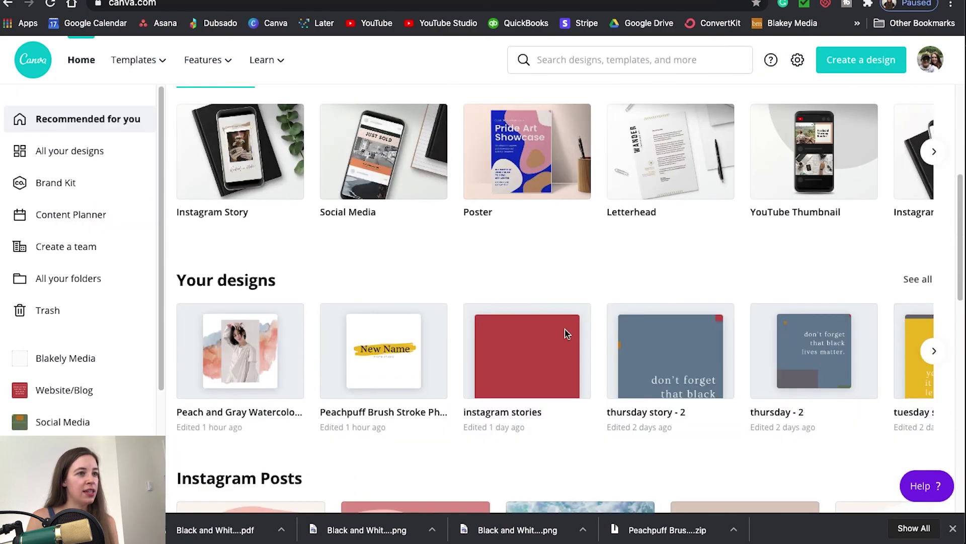
scroll(565, 328, "down", 10)
scroll(553, 334, "down", 2)
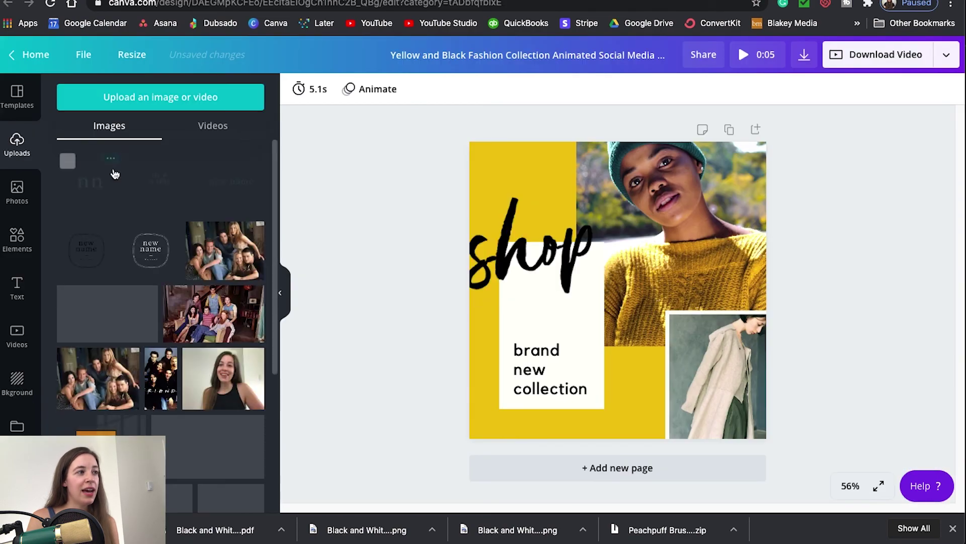
Try the uploaded framed "nn" logo over the portrait photo, and delete it from the design
left_click(102, 181)
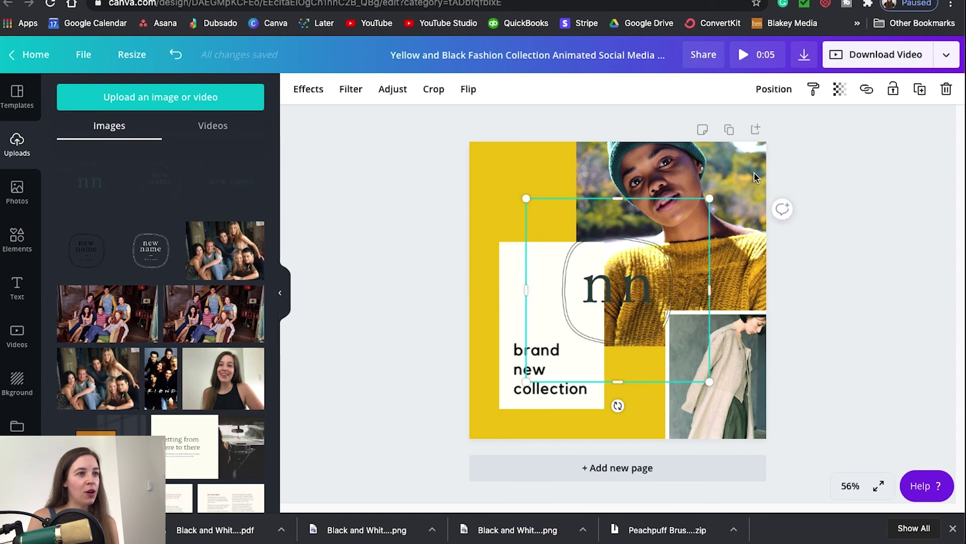
left_click_drag(638, 280, 698, 223)
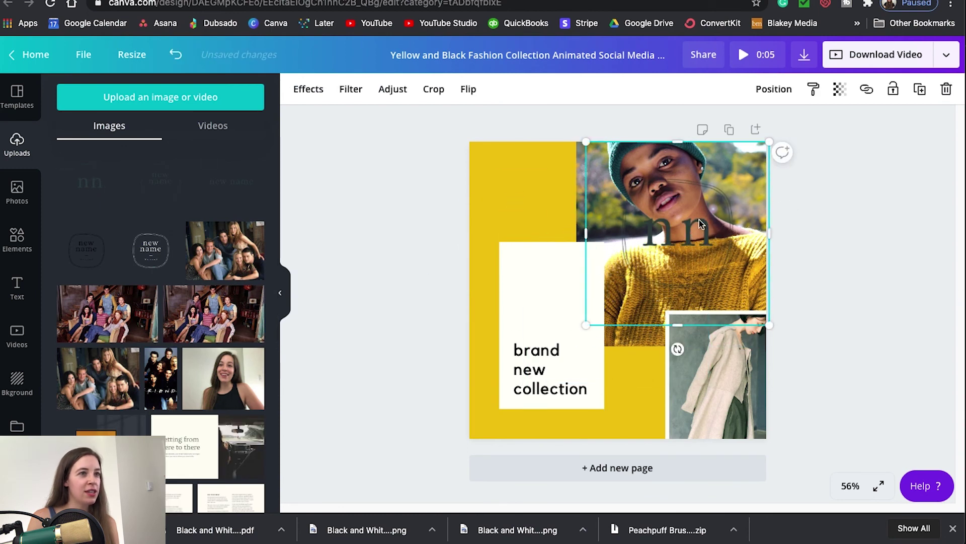
key("Delete")
Add the uploaded dark framed "new name" life coach logo to the design and reposition it over the photos
left_click(146, 260)
mouse_move(626, 284)
left_mouse_down()
mouse_move(736, 263)
mouse_move(628, 291)
left_mouse_up()
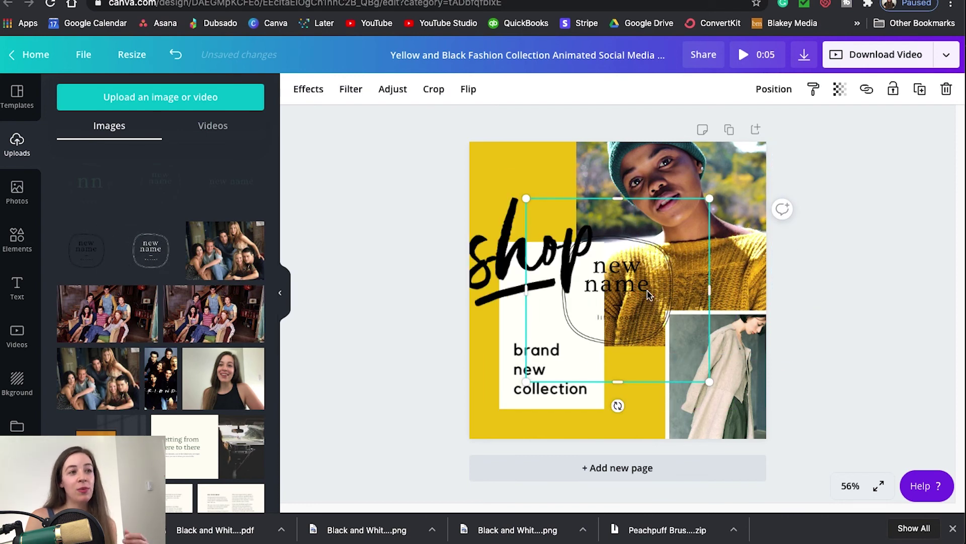
left_click_drag(637, 279, 744, 327)
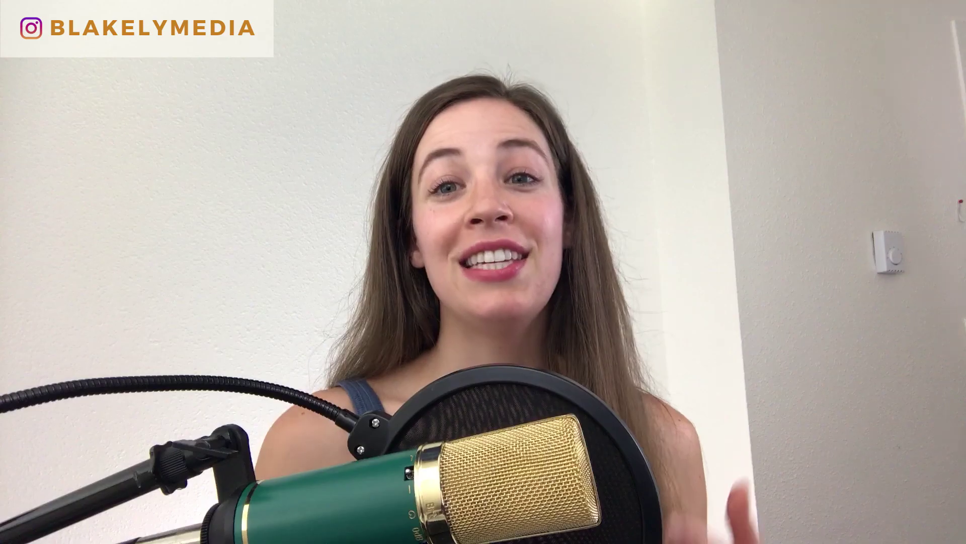